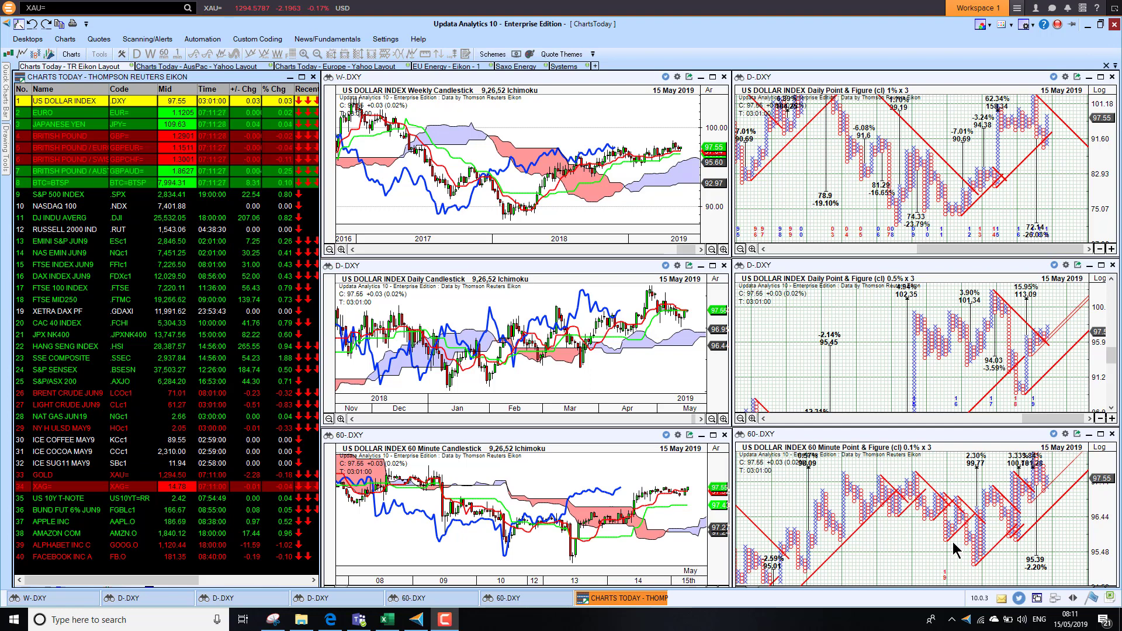
Maximise the 60-minute point & figure chart, restore tiling, then chart EURO and JAPANESE YEN
left_click(1101, 435)
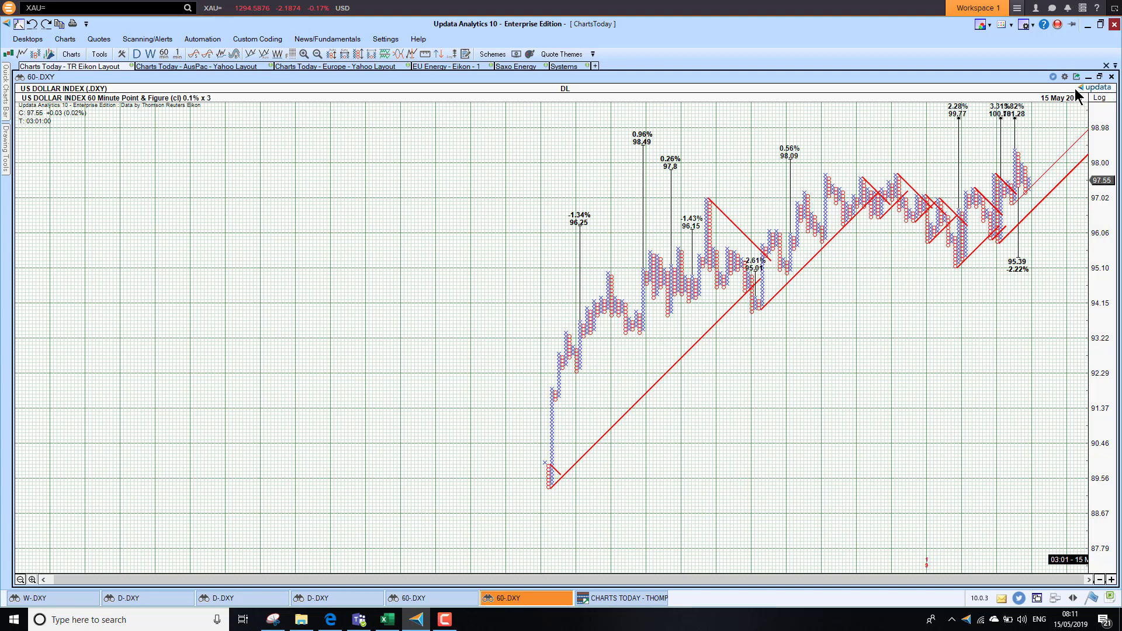
left_click(1099, 76)
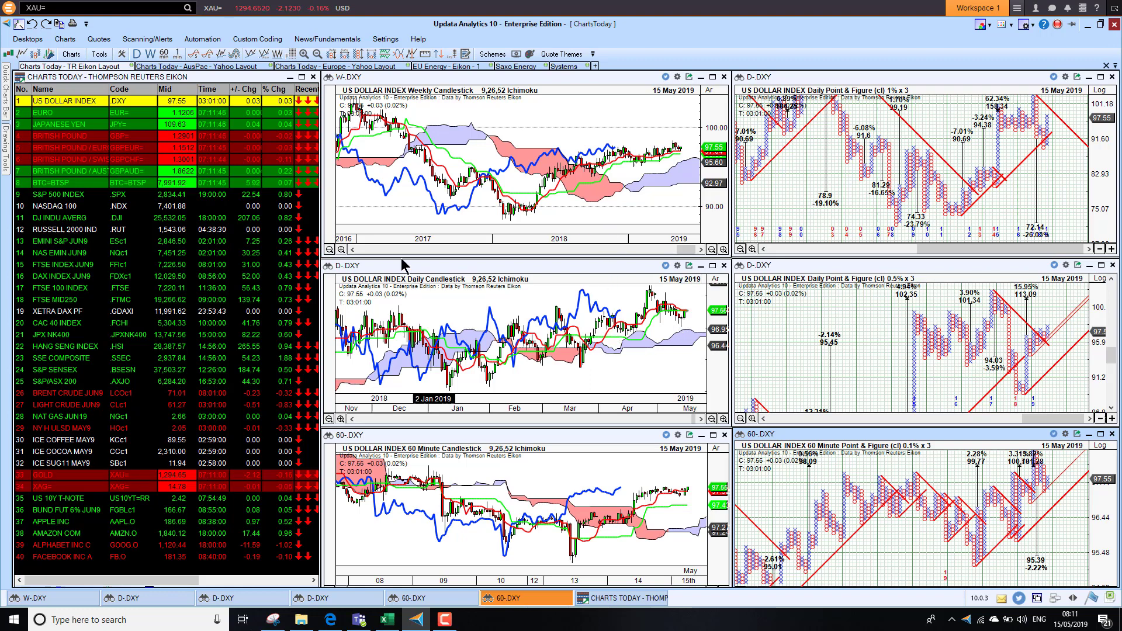
left_click(68, 112)
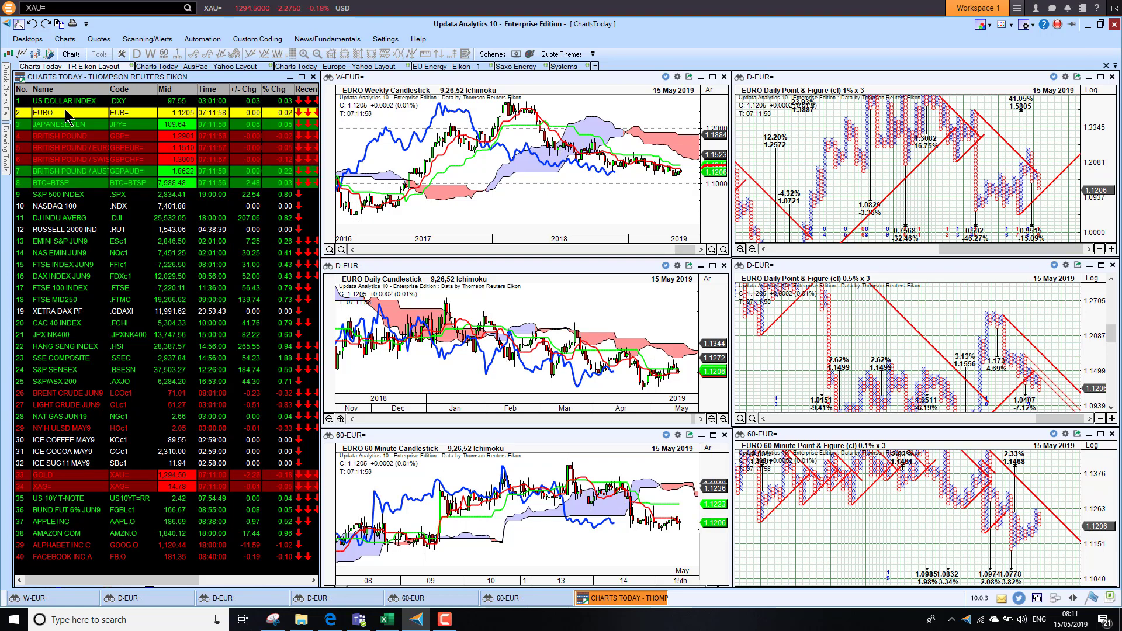
key("Down")
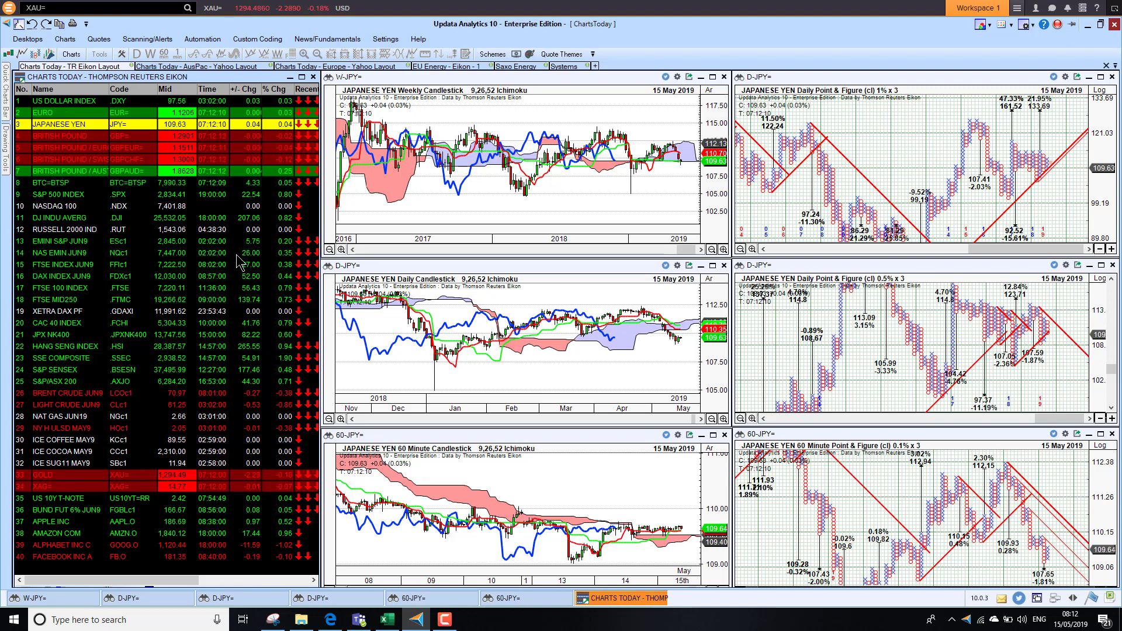
Step through BRITISH POUND and the pound/euro and pound/Swiss franc pairs to BTC=BTSP
left_click(87, 137)
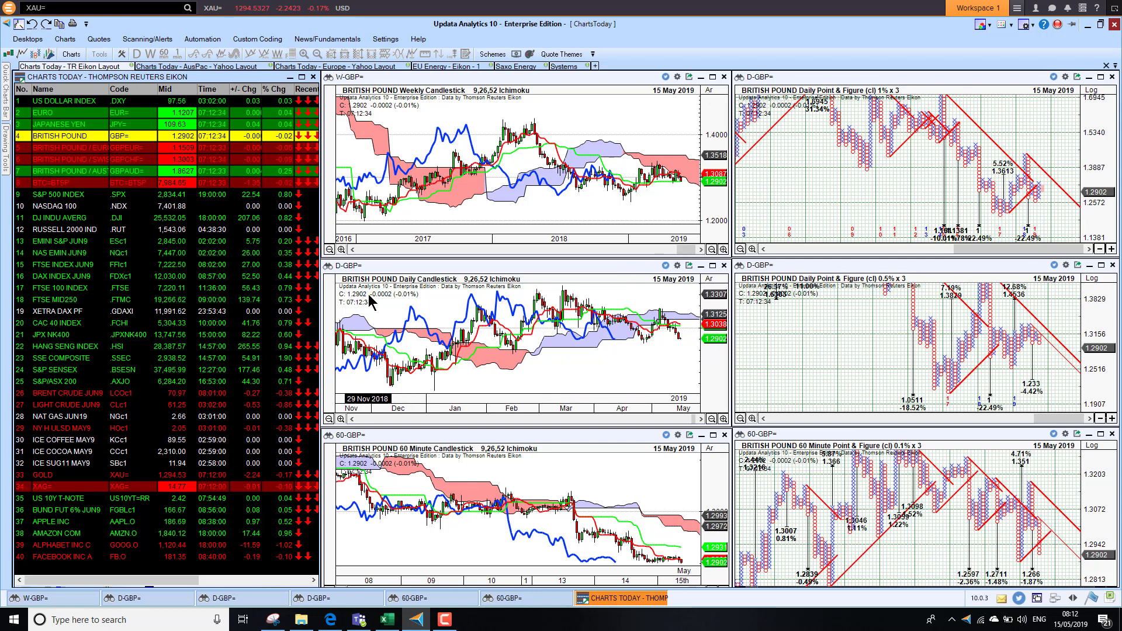
left_click(61, 154)
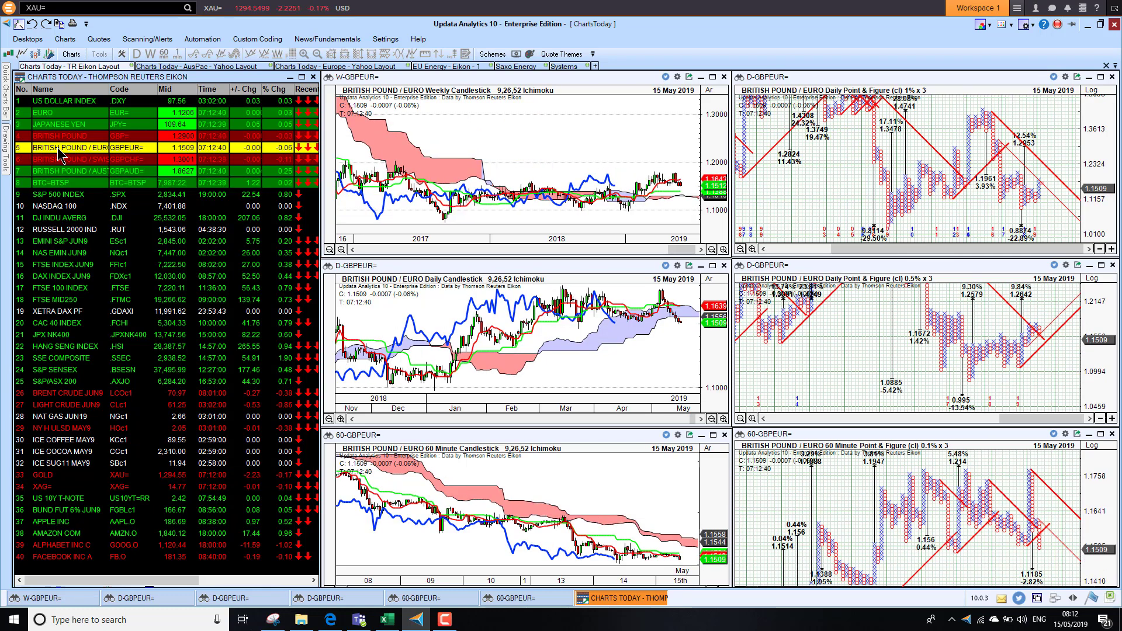
key("Down")
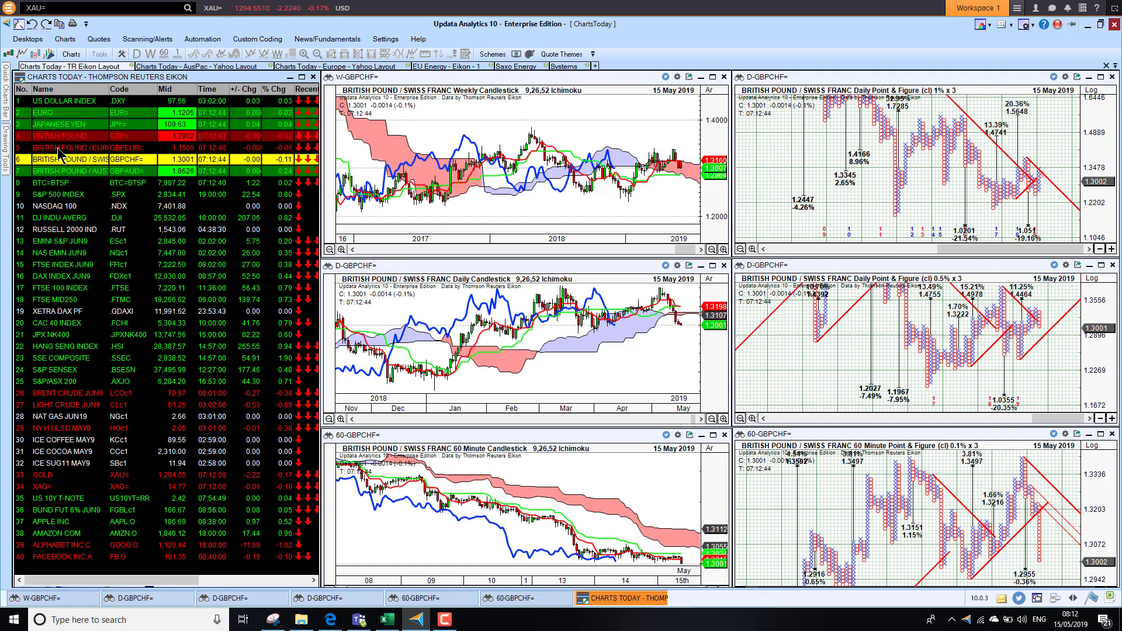
left_click(59, 185)
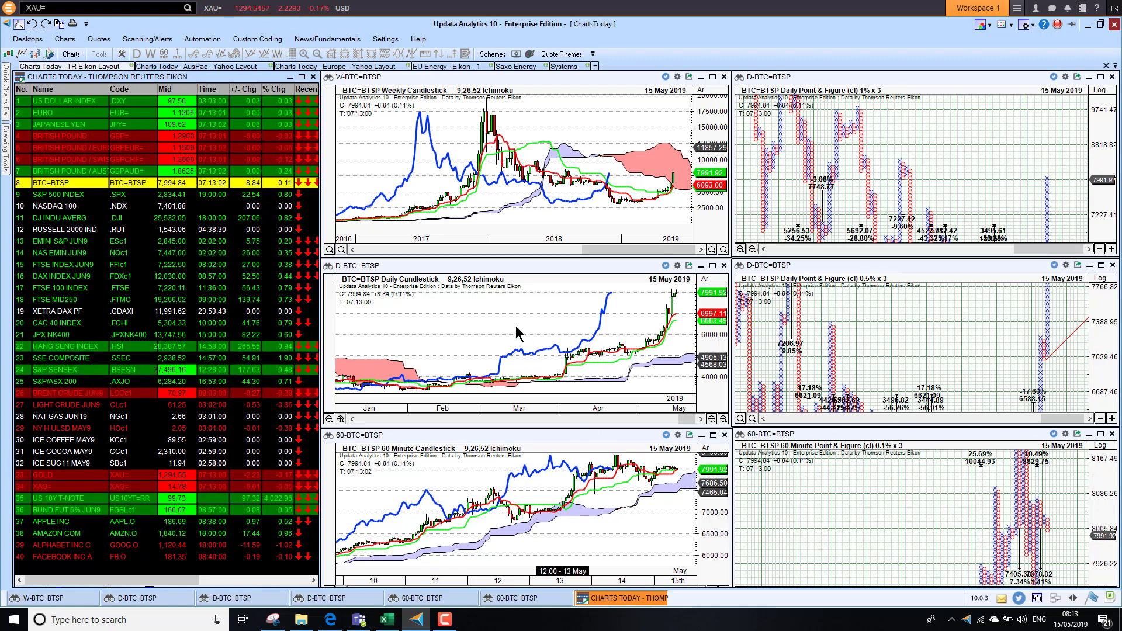
Chart S&P 500, NASDAQ 100, DJ INDU, RUSSELL 2000, EMINI S&P and NAS EMIN, ending on FTSE 100 INDEX
left_click(54, 199)
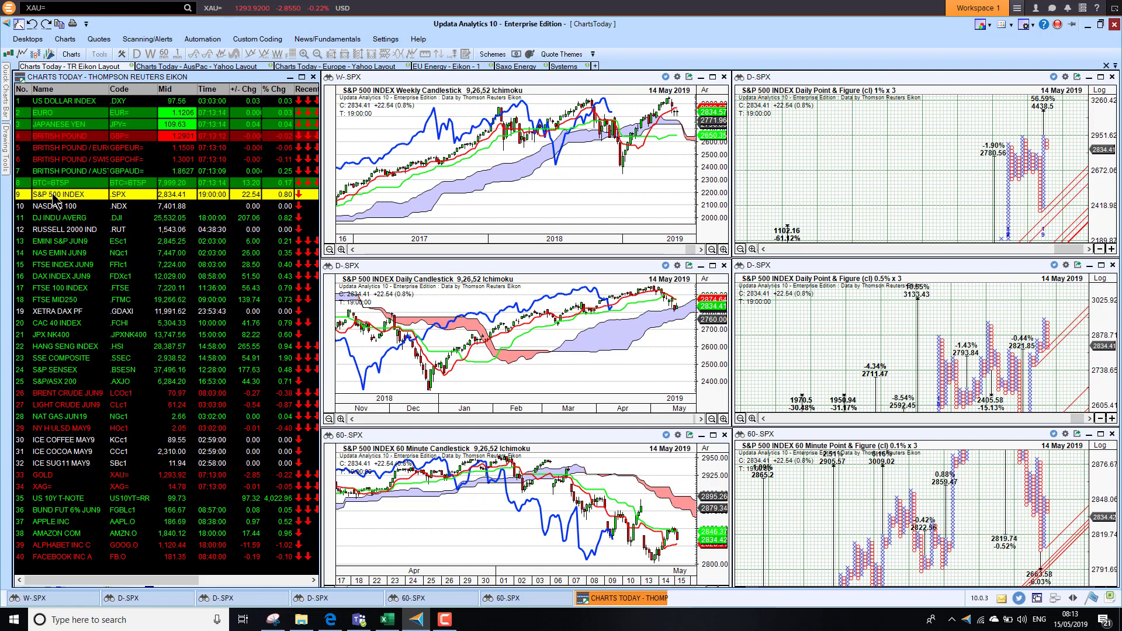
key("Down")
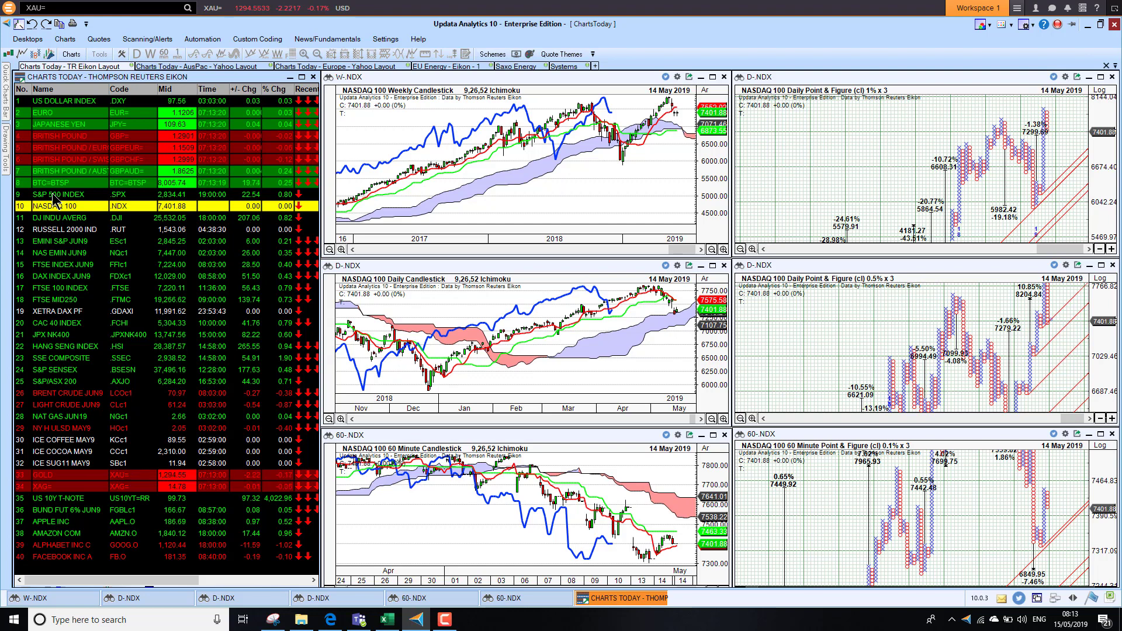
key("Down")
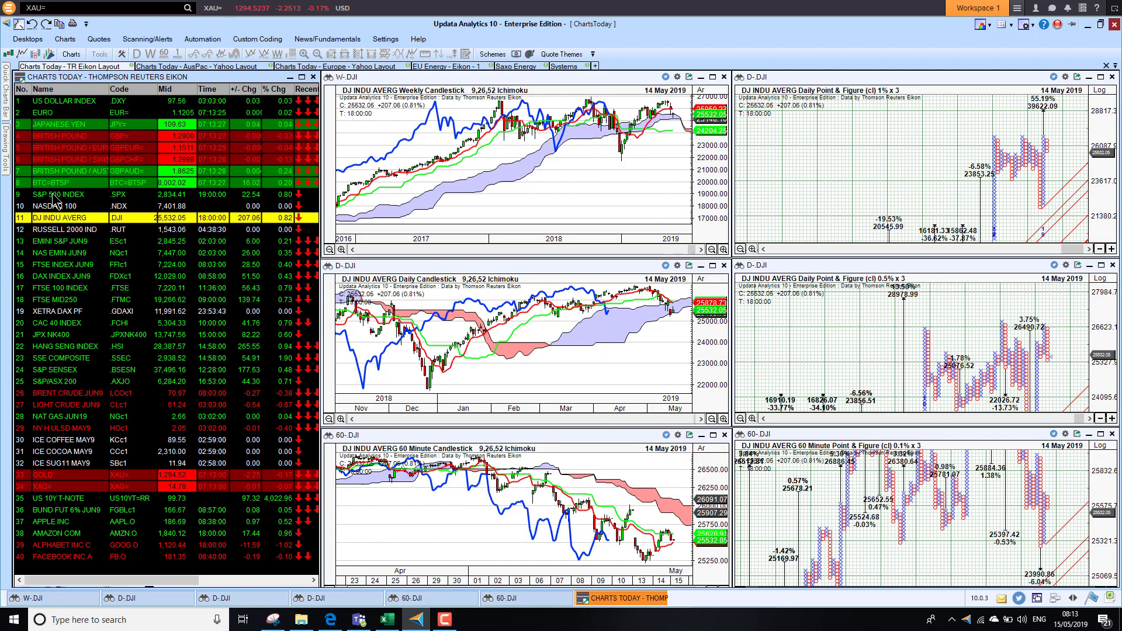
key("Down")
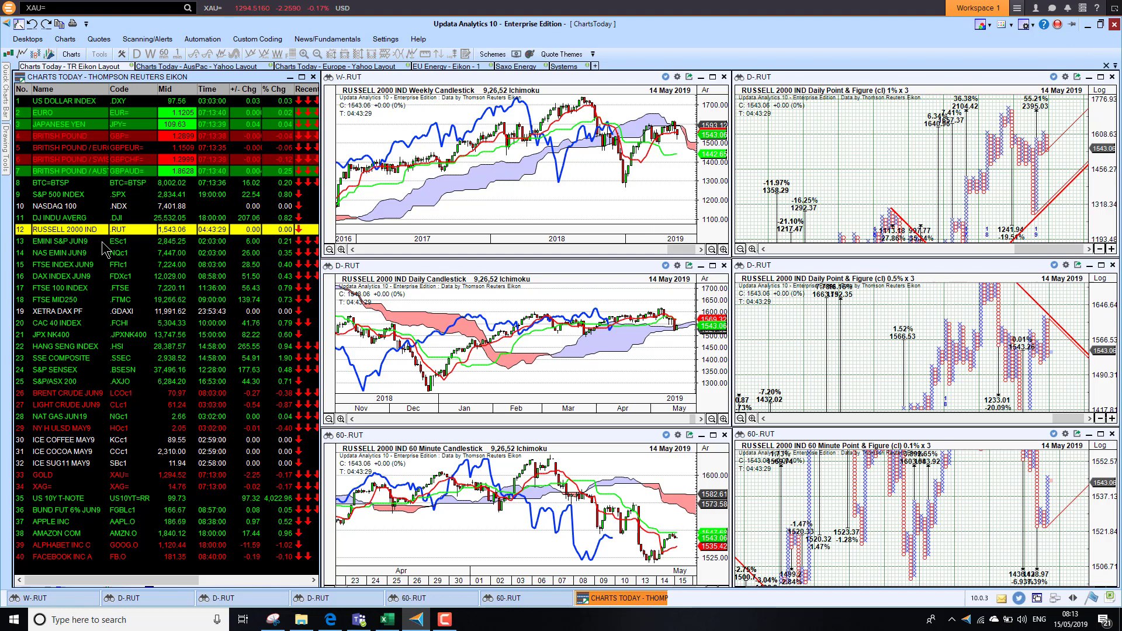
left_click(70, 240)
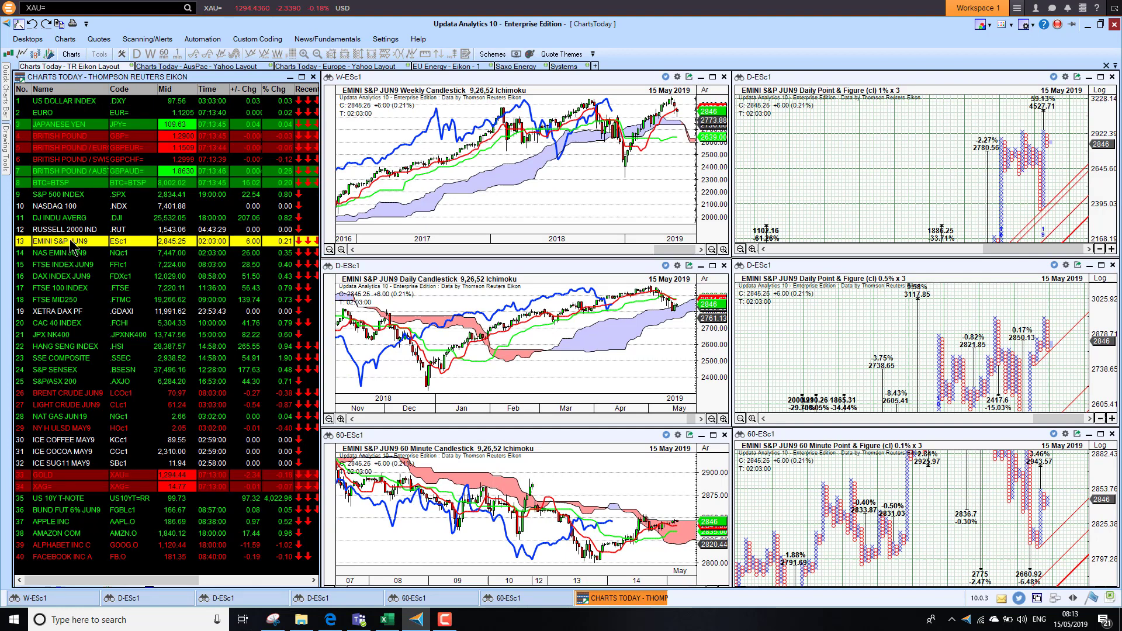
key("Down")
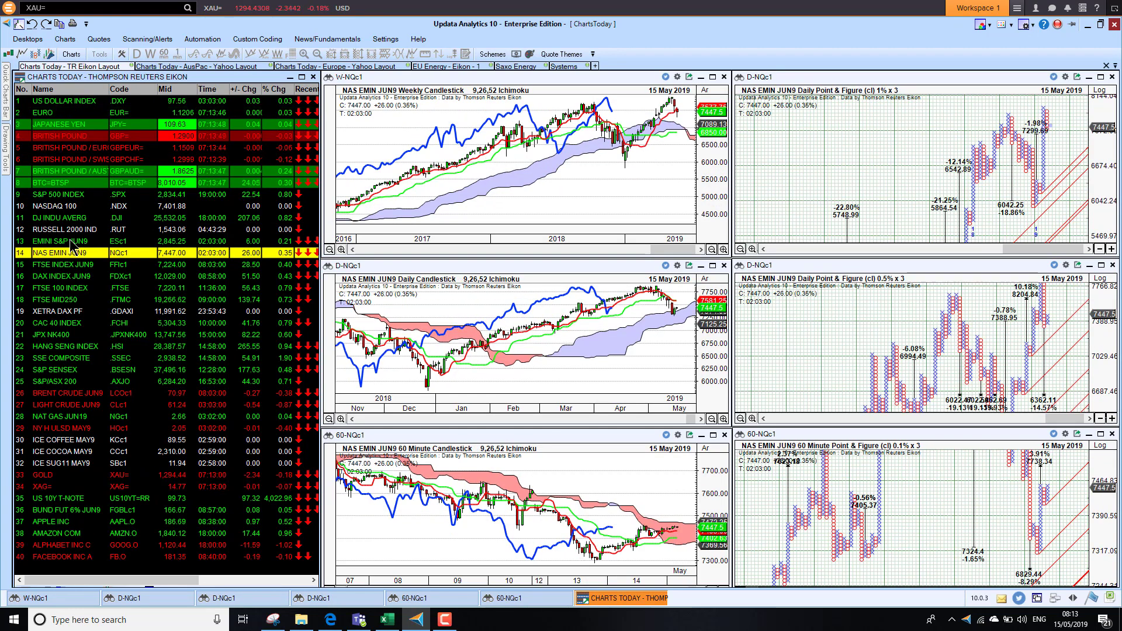
left_click(71, 291)
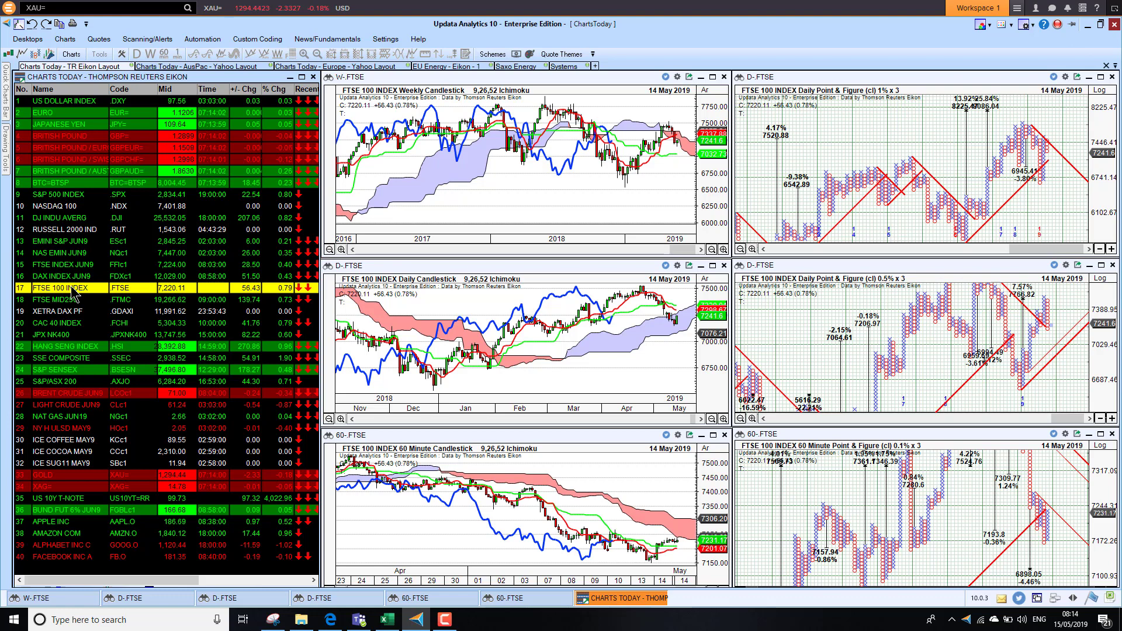
Chart FTSE MID250, XETRA DAX PF and CAC 40 INDEX, ending on JPX NK400
key("Down")
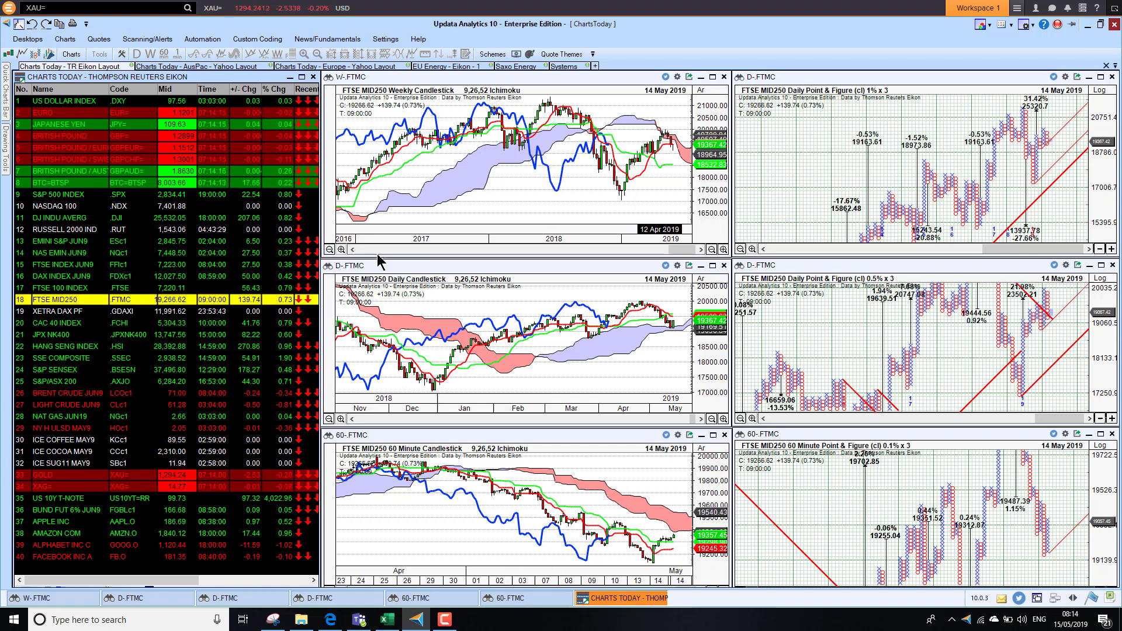
left_click(59, 312)
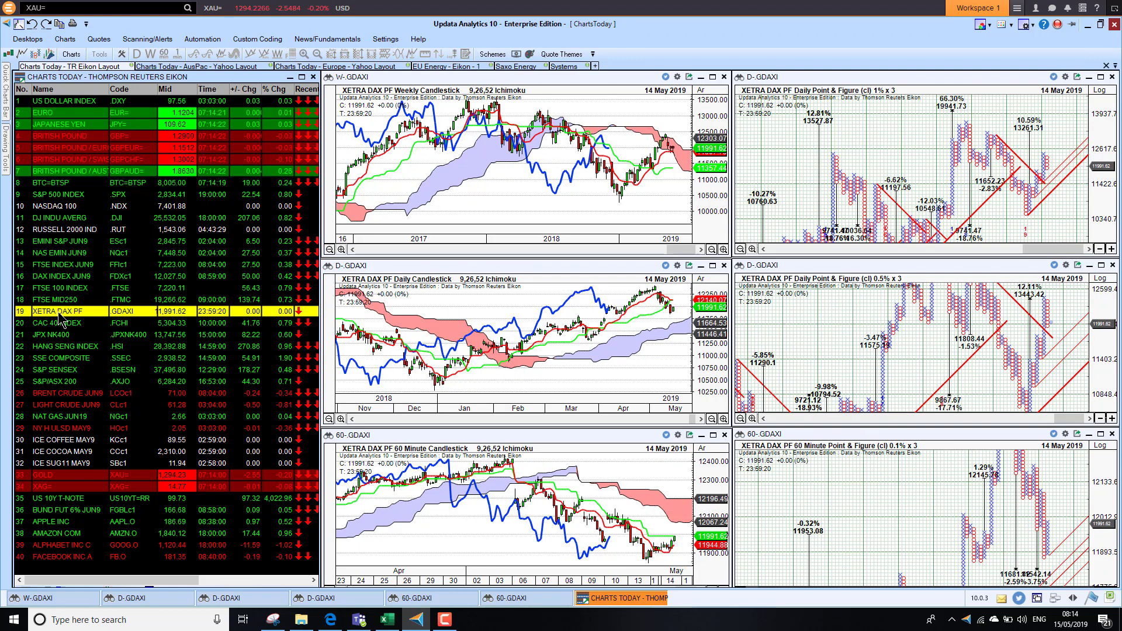
key("Down")
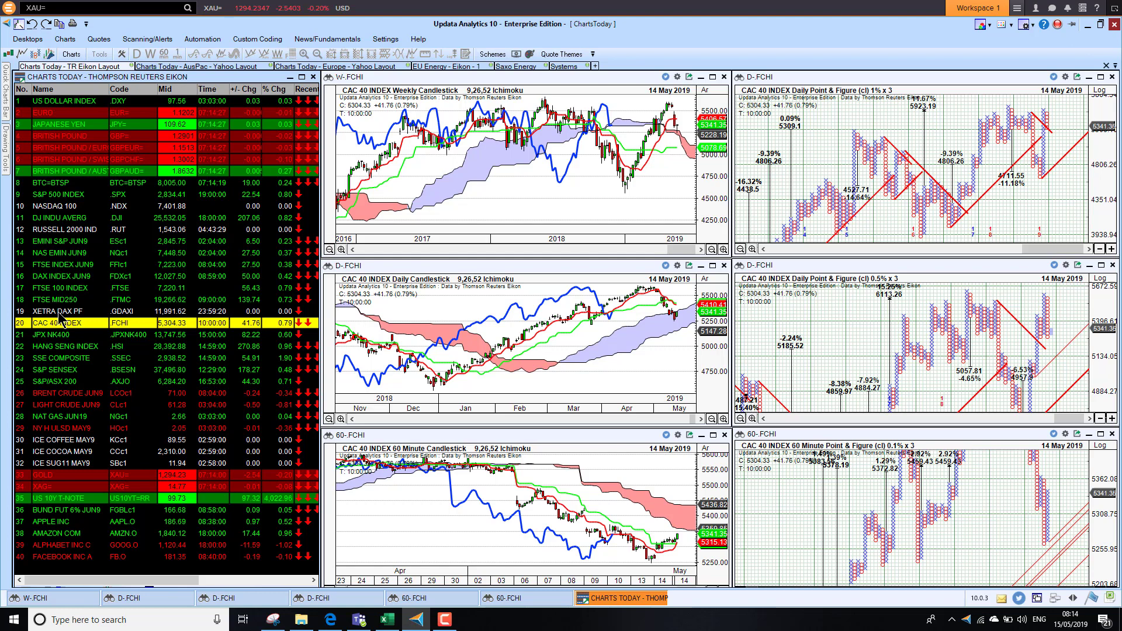
key("Down")
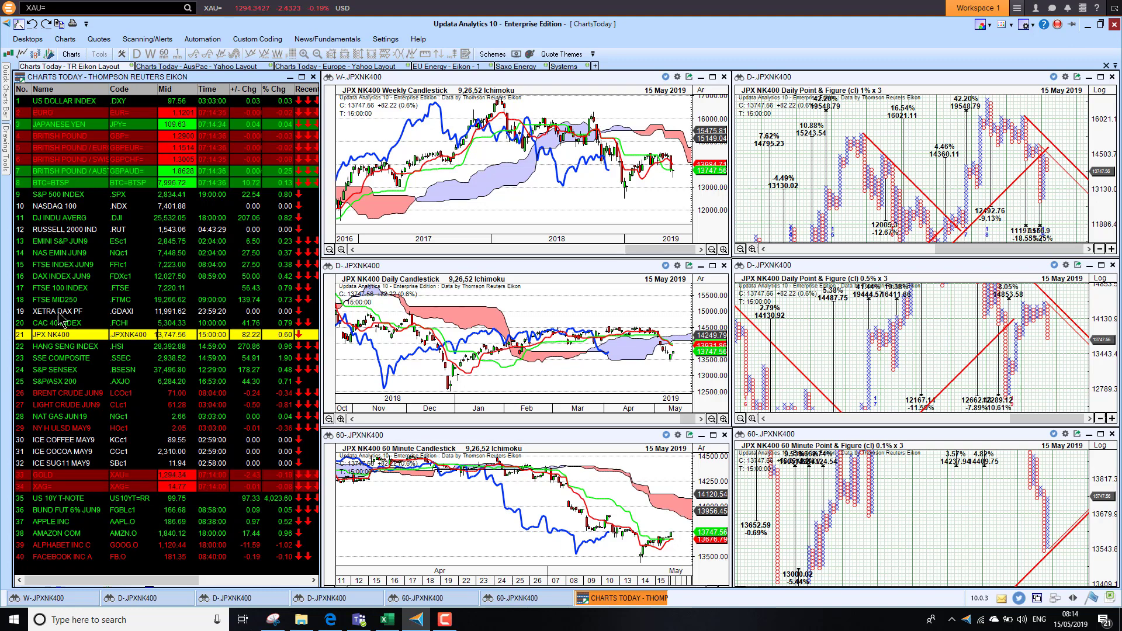
Chart HANG SENG, SSE COMPOSITE, S&P SENSEX and S&P/ASX 200, ending on BRENT CRUDE JUN9
key("Down")
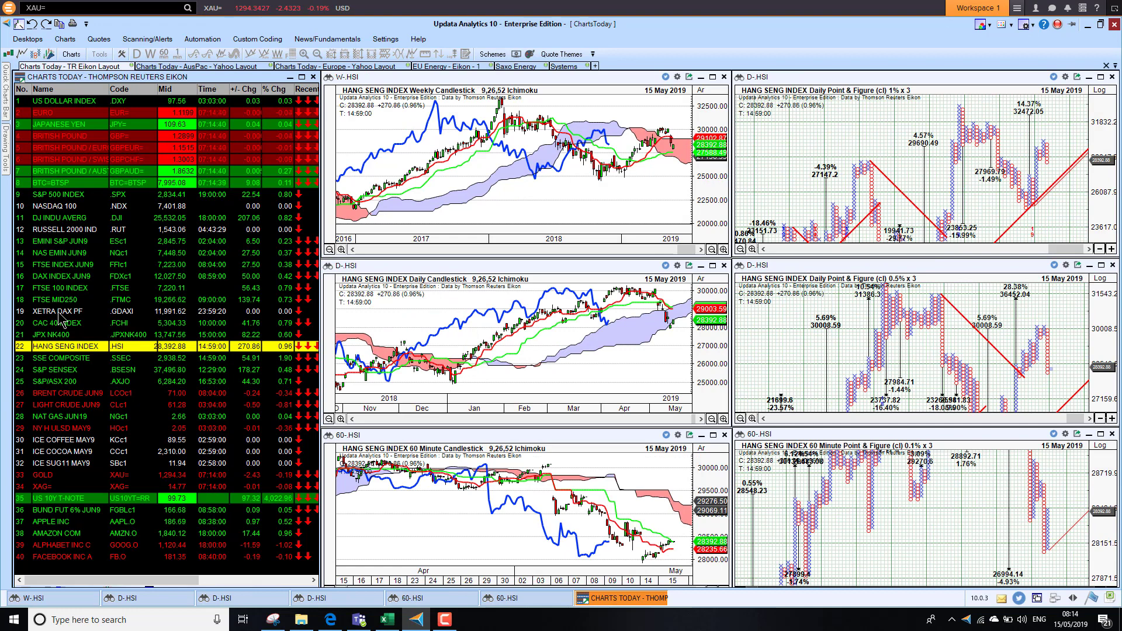
key("Down")
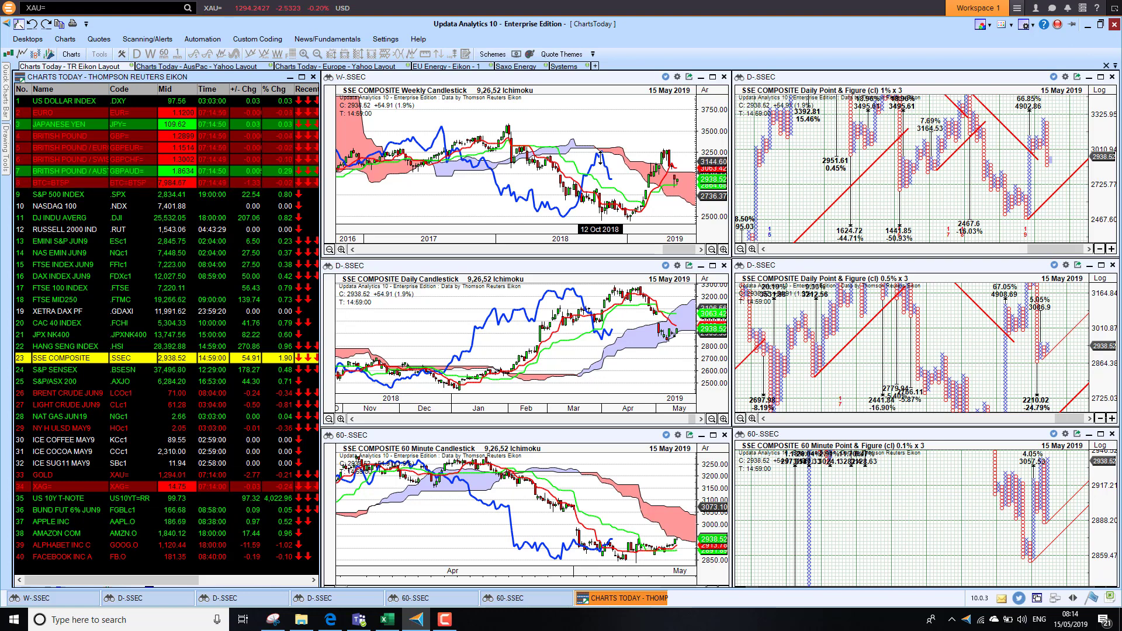
left_click(64, 370)
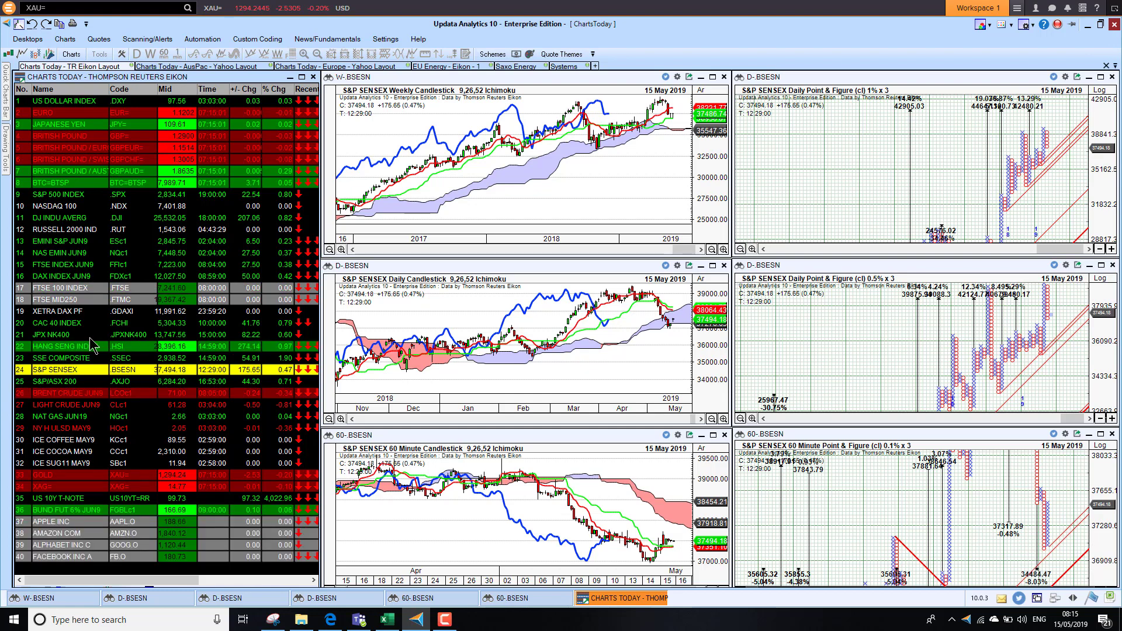
left_click(69, 382)
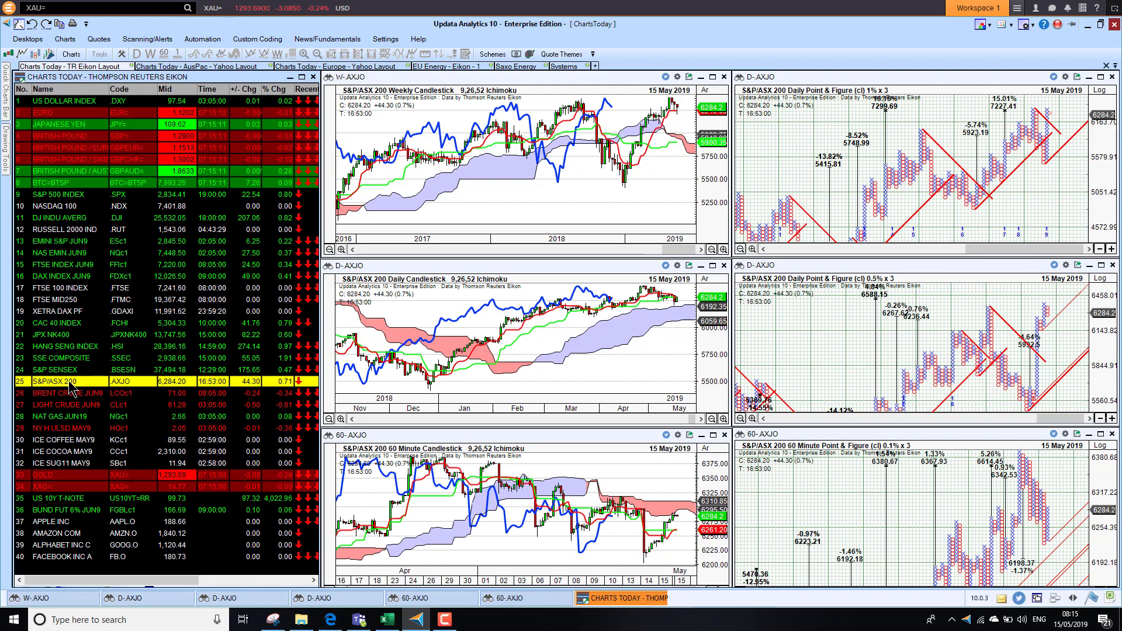
key("Down")
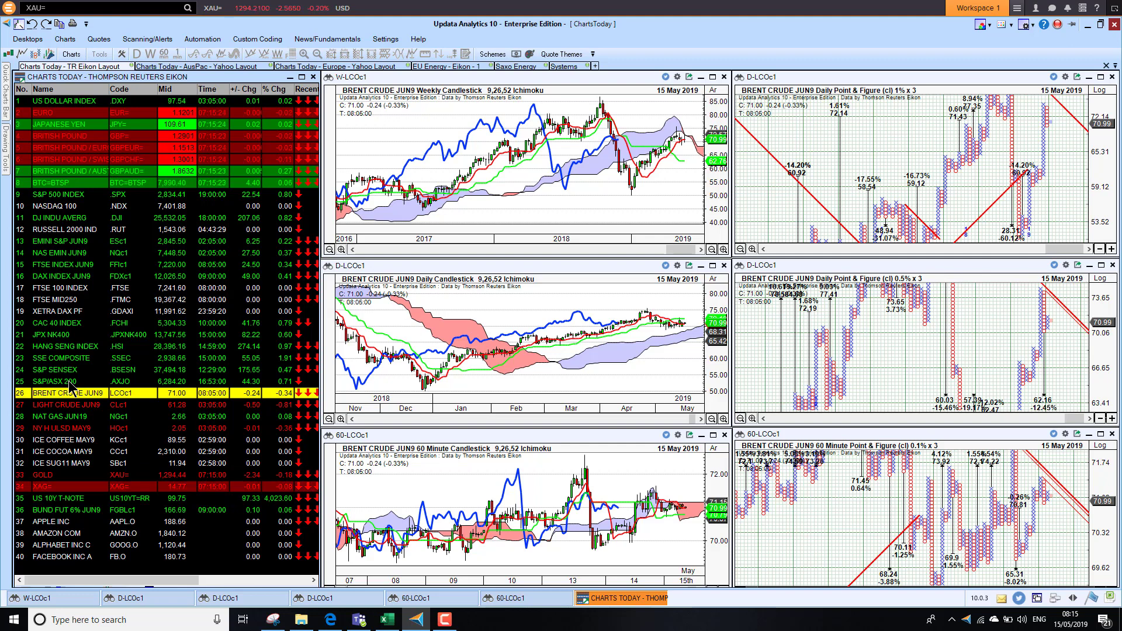
Chart LIGHT CRUDE JUN9 and NAT GAS JUN19, then load GOLD (XAU=) into all linked charts
key("Down")
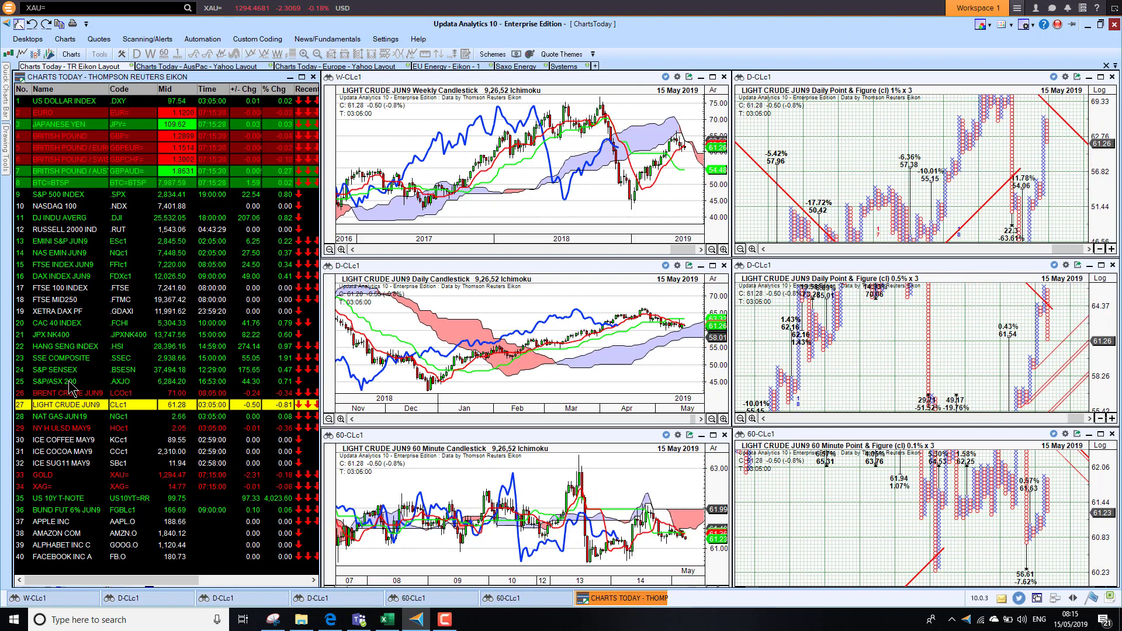
key("Down")
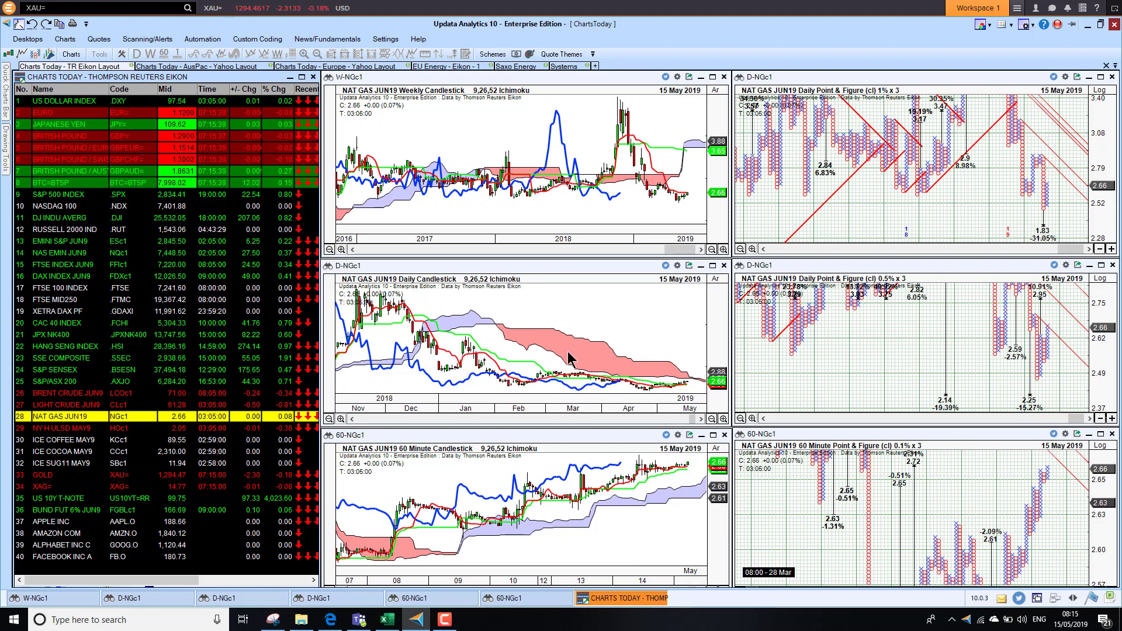
left_click(66, 476)
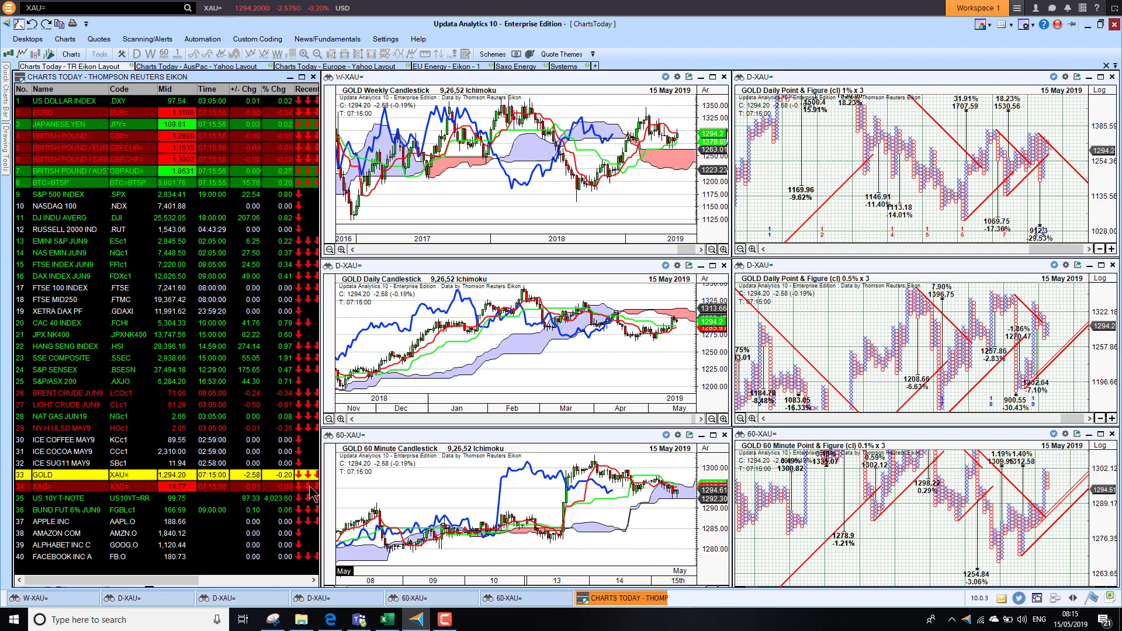
Chart XAG= and US 10Y T-NOTE, then switch to the 'Charts Today - AusPac - Yahoo Layout' desktop
left_click(61, 492)
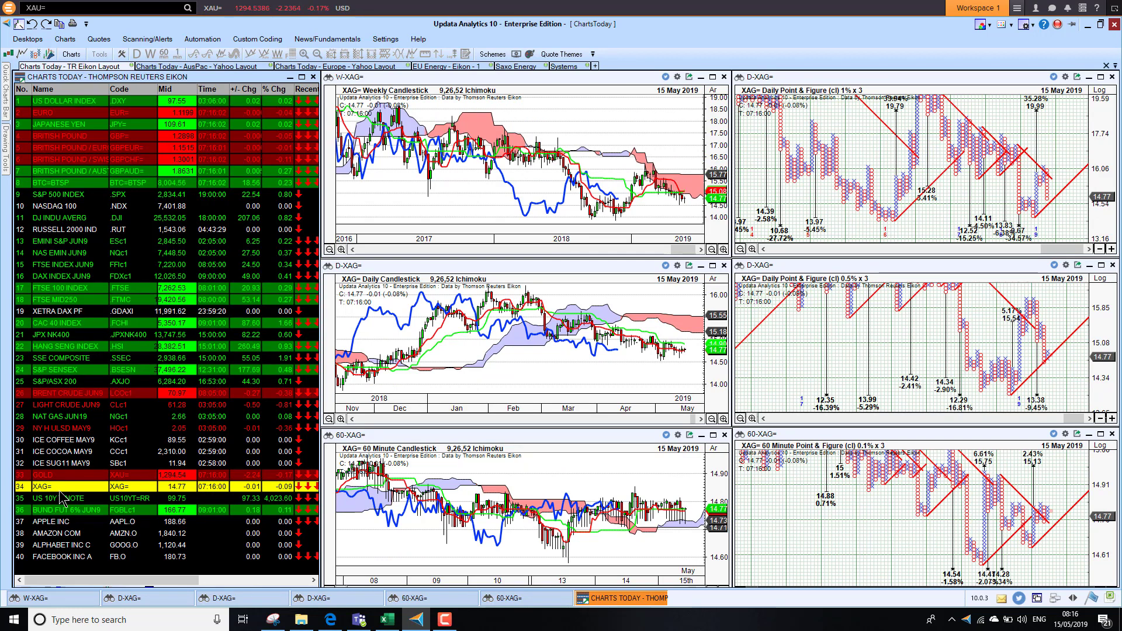
left_click(59, 499)
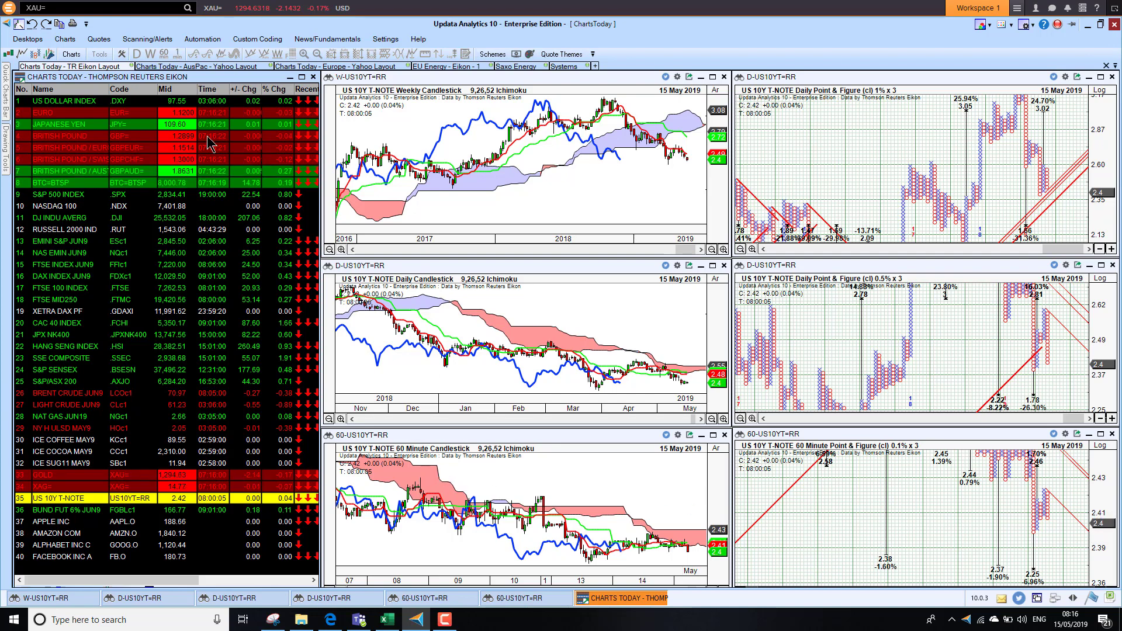
left_click(191, 67)
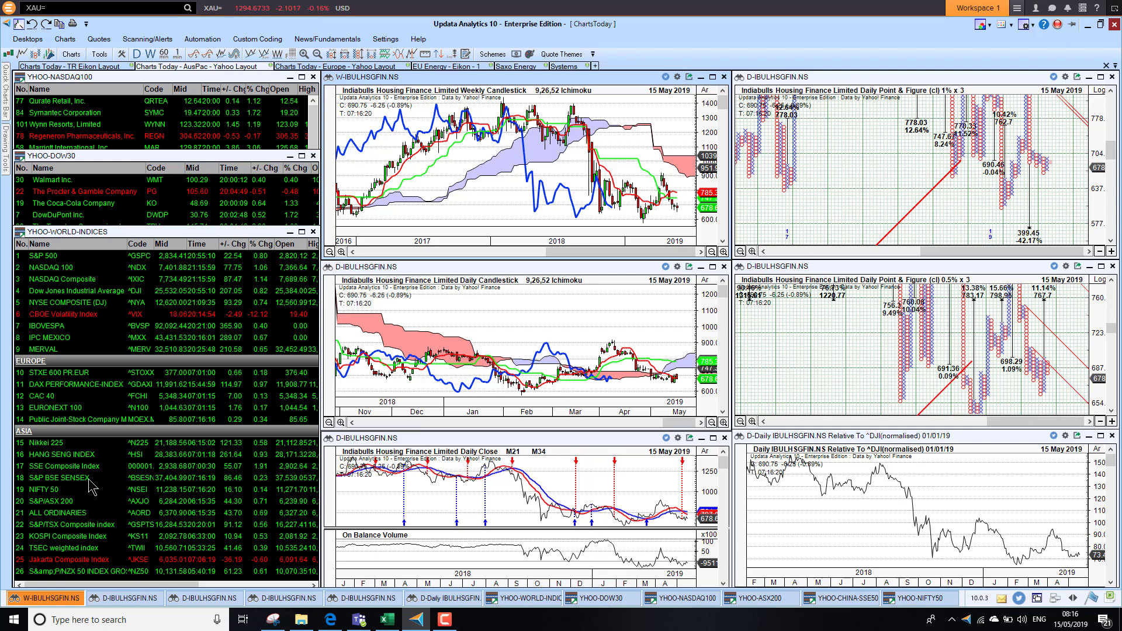
Sort the Dow 30 list by % change and chart Visa, Caterpillar, UnitedHealth and McDonald's
left_click(147, 160)
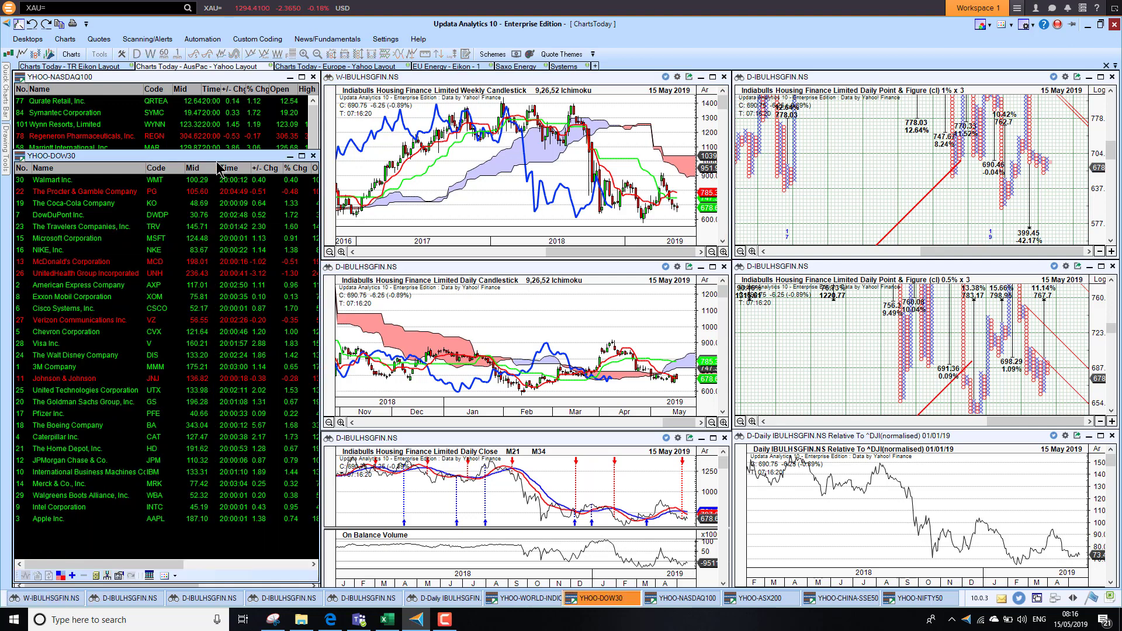
left_click(291, 168)
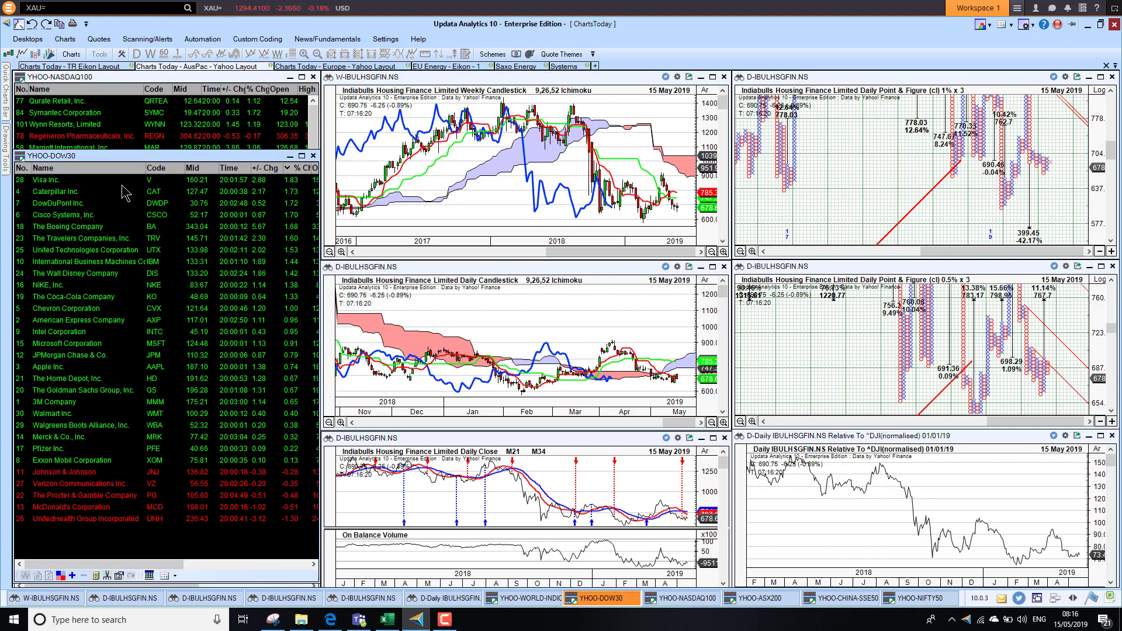
left_click(45, 180)
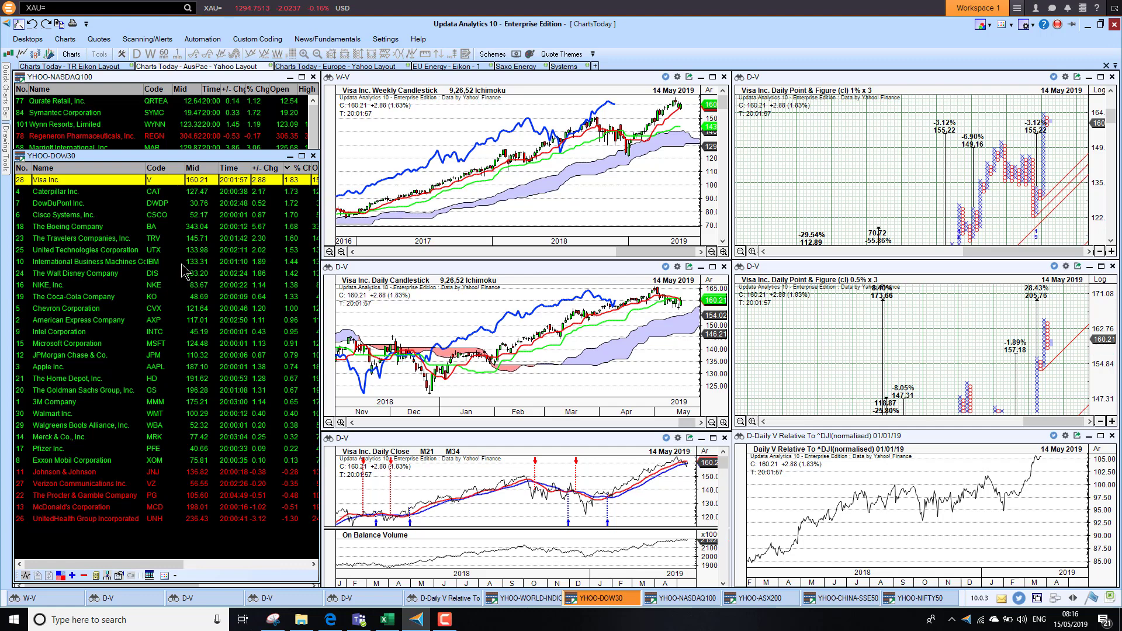
left_click(58, 192)
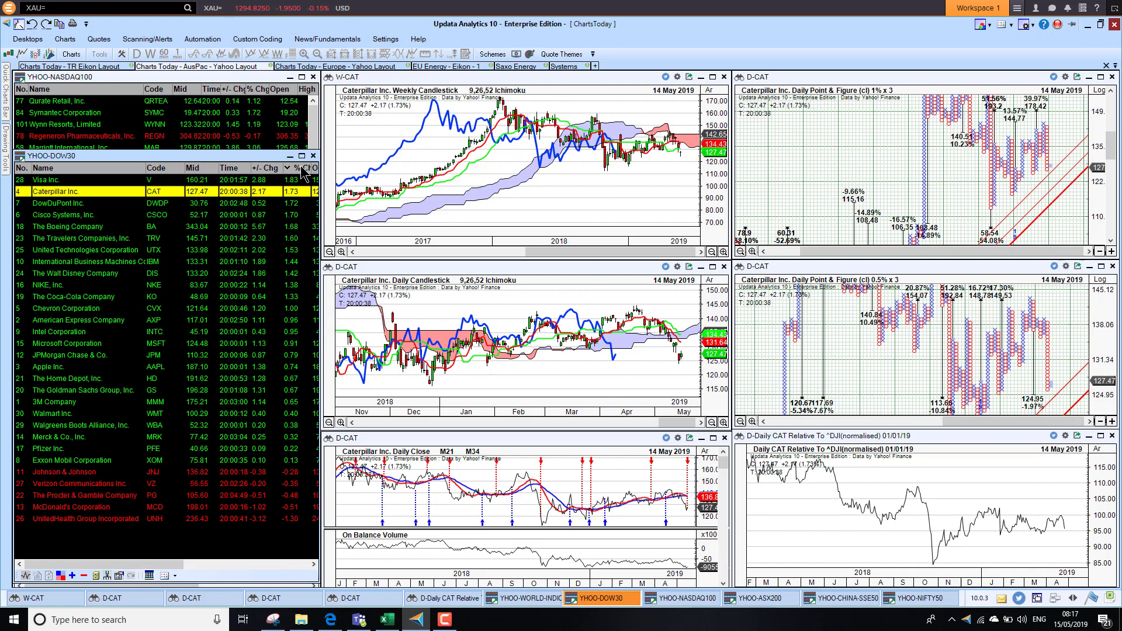
left_click(82, 521)
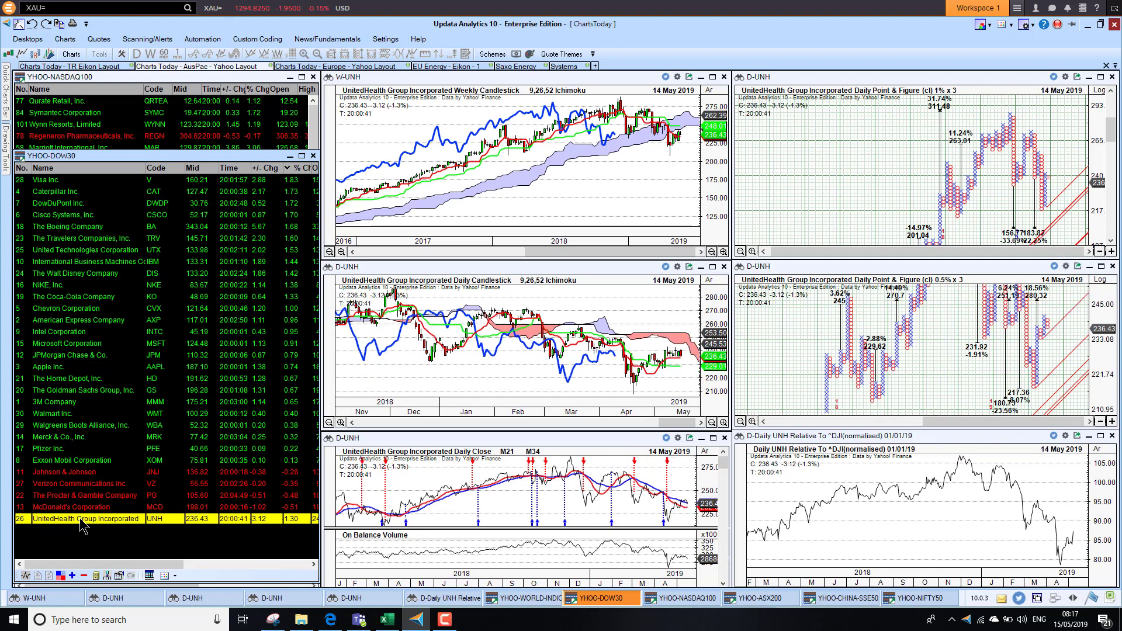
key("Up")
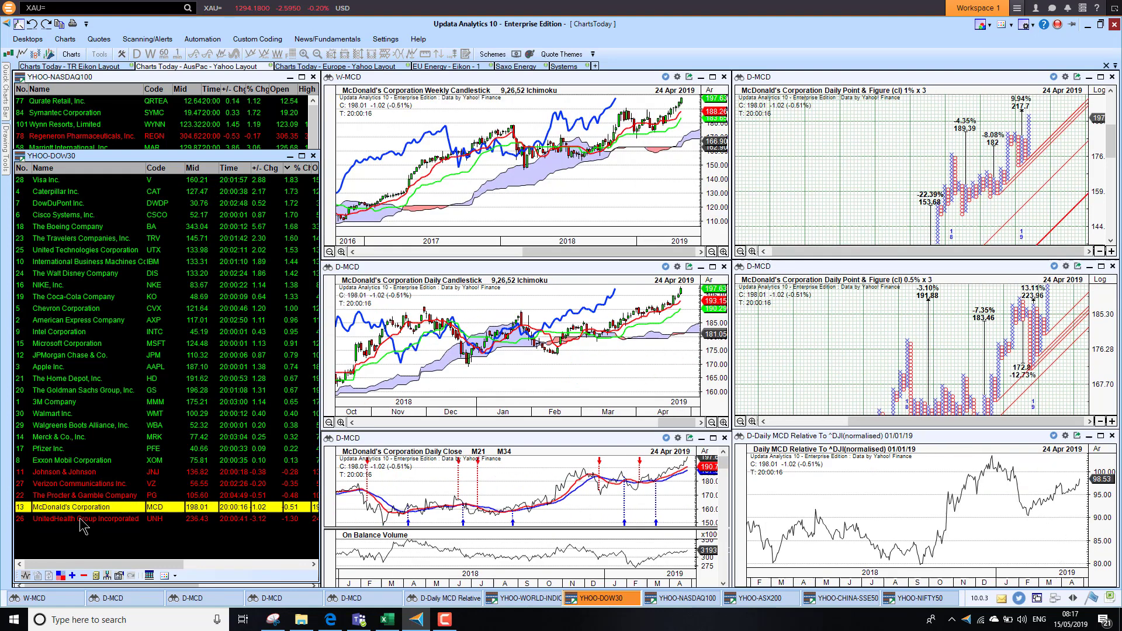
left_click(630, 221)
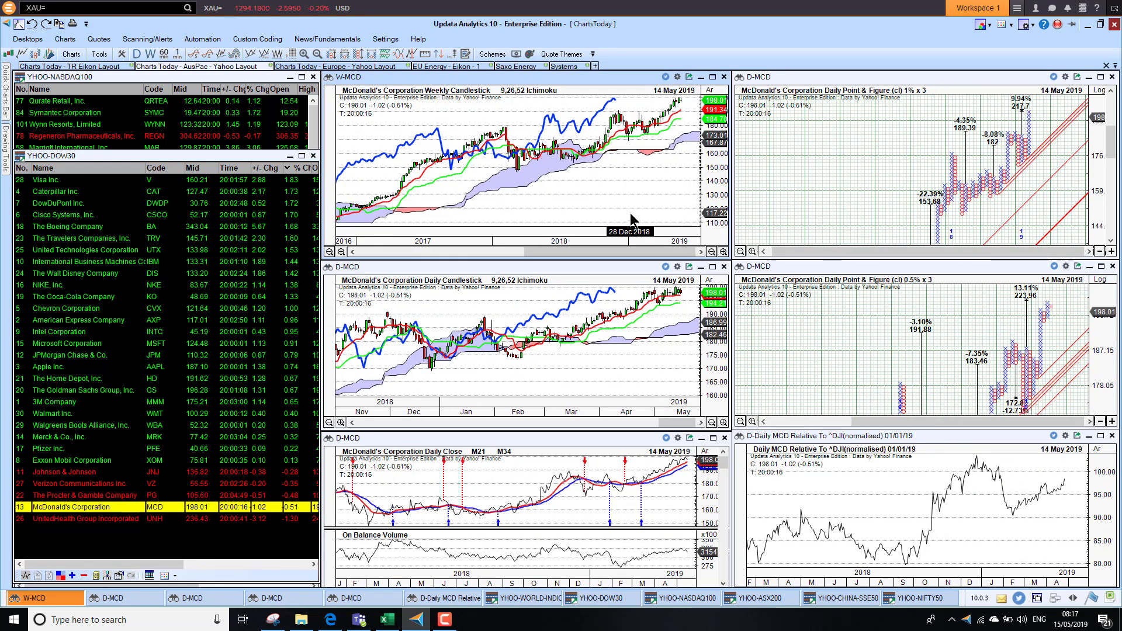
scroll(631, 222, "up", 2)
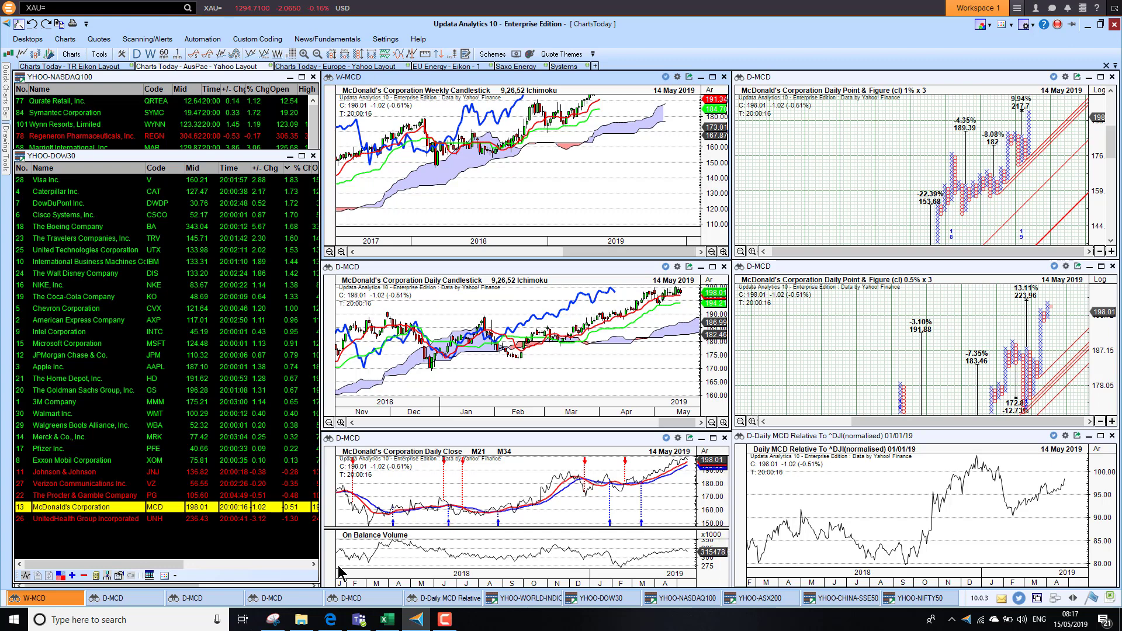
Sort the ASX 200 list by % change both ways, charting Eclipx, Syrah, Infigen and Regis Resources
left_click(761, 605)
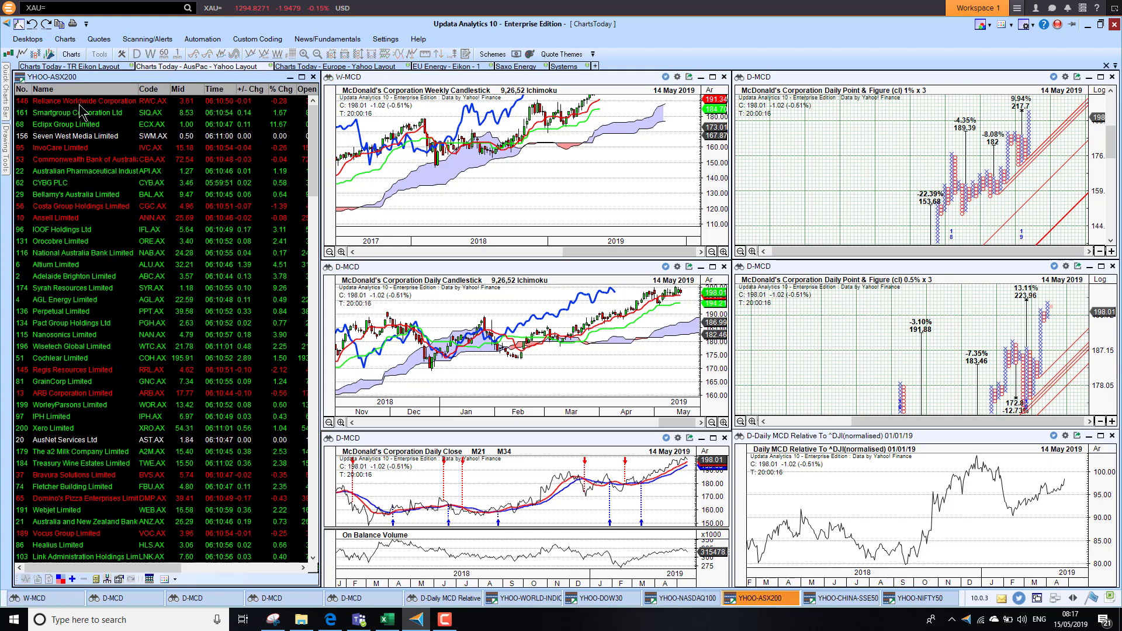
left_click(281, 91)
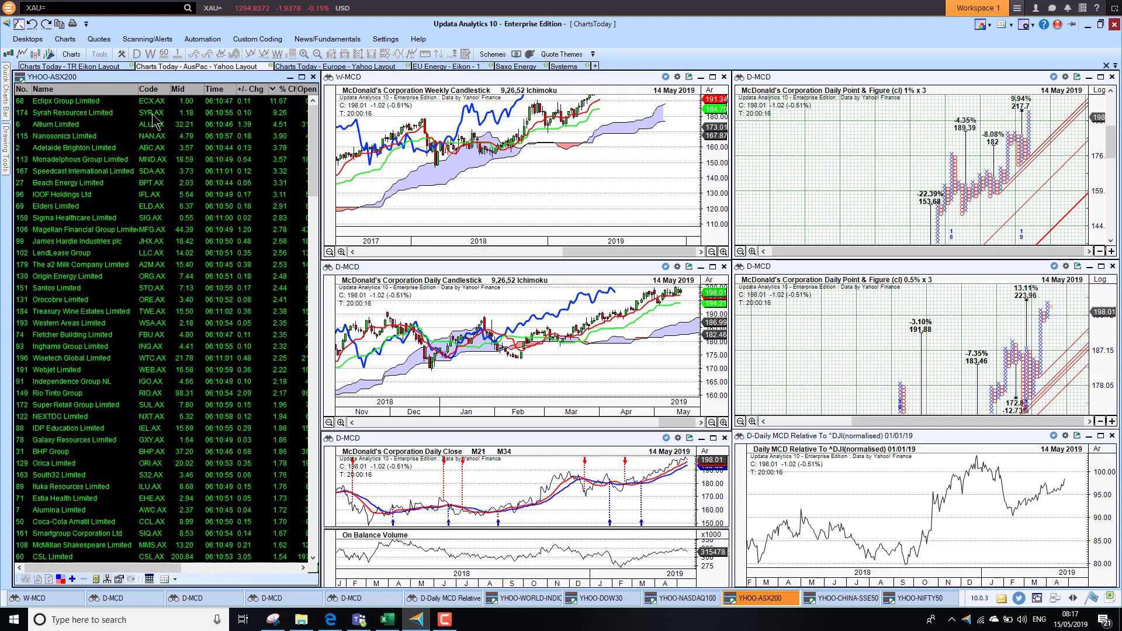
left_click(73, 102)
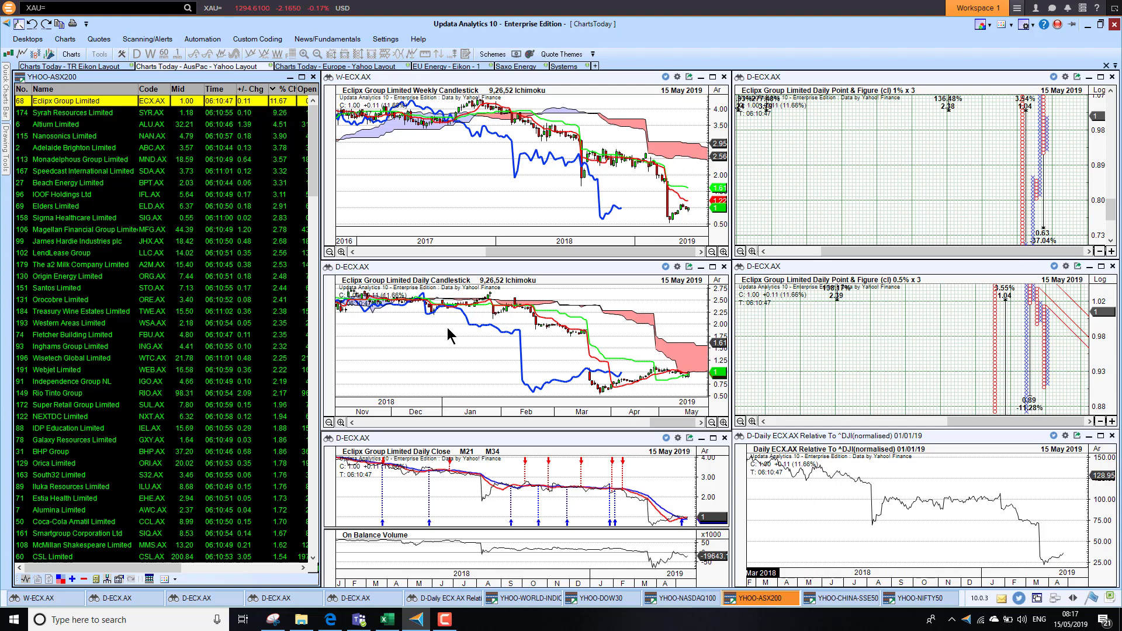
left_click(82, 114)
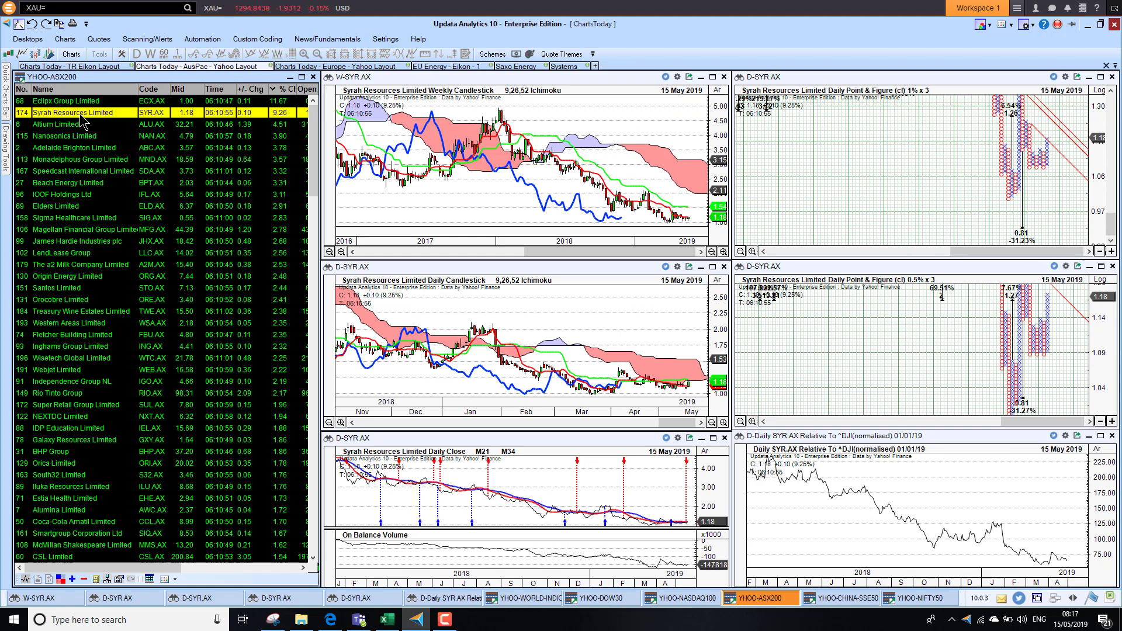
left_click(289, 90)
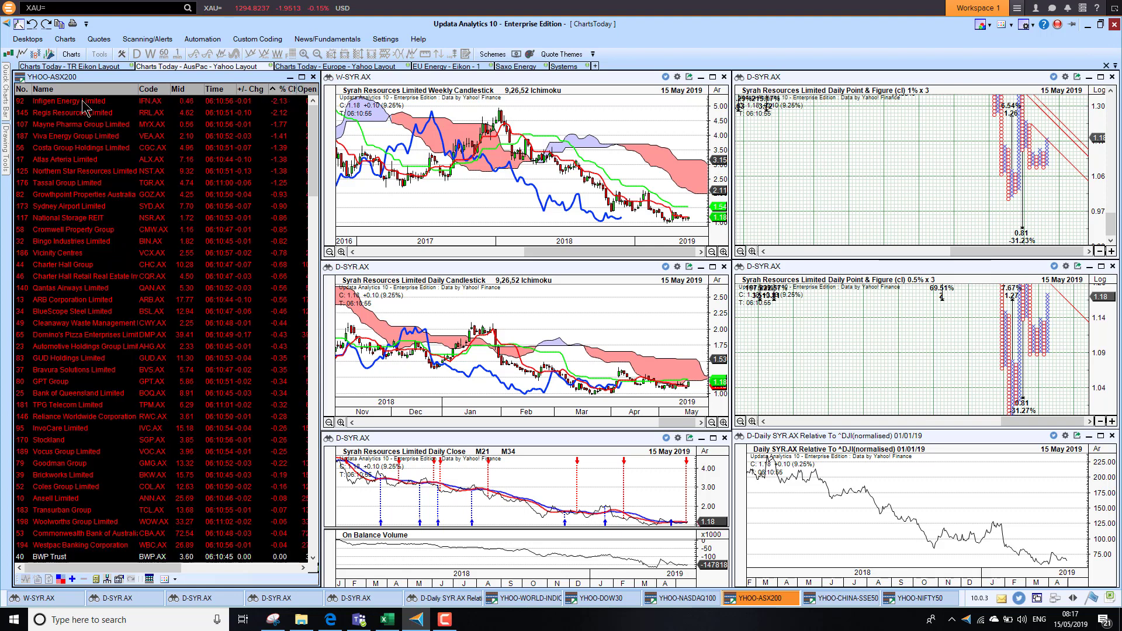
left_click(82, 104)
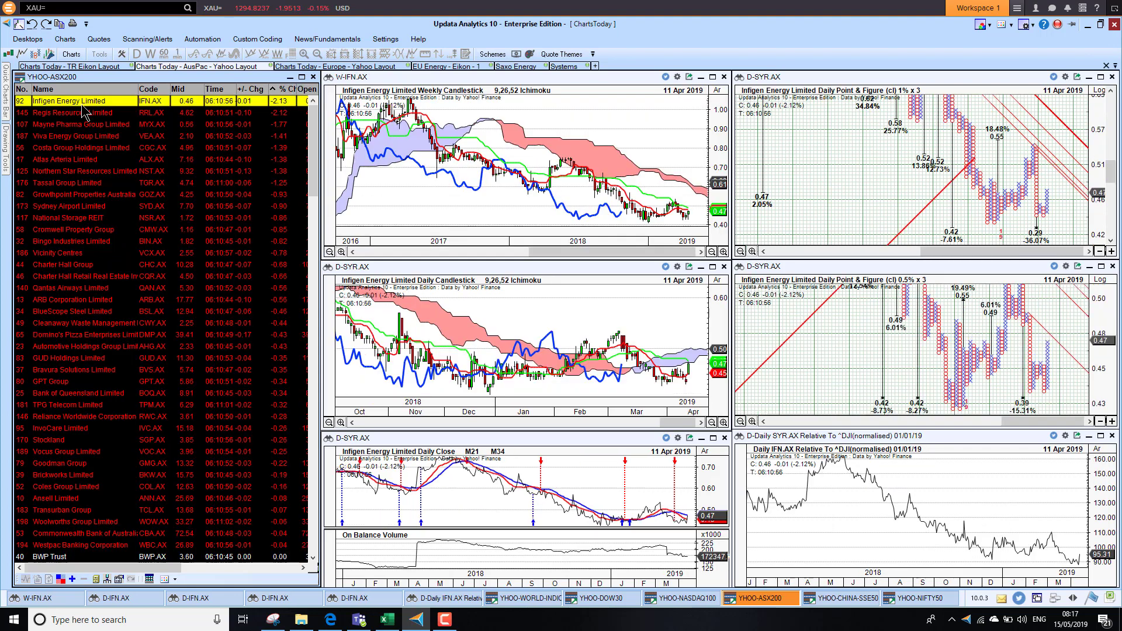
left_click(83, 110)
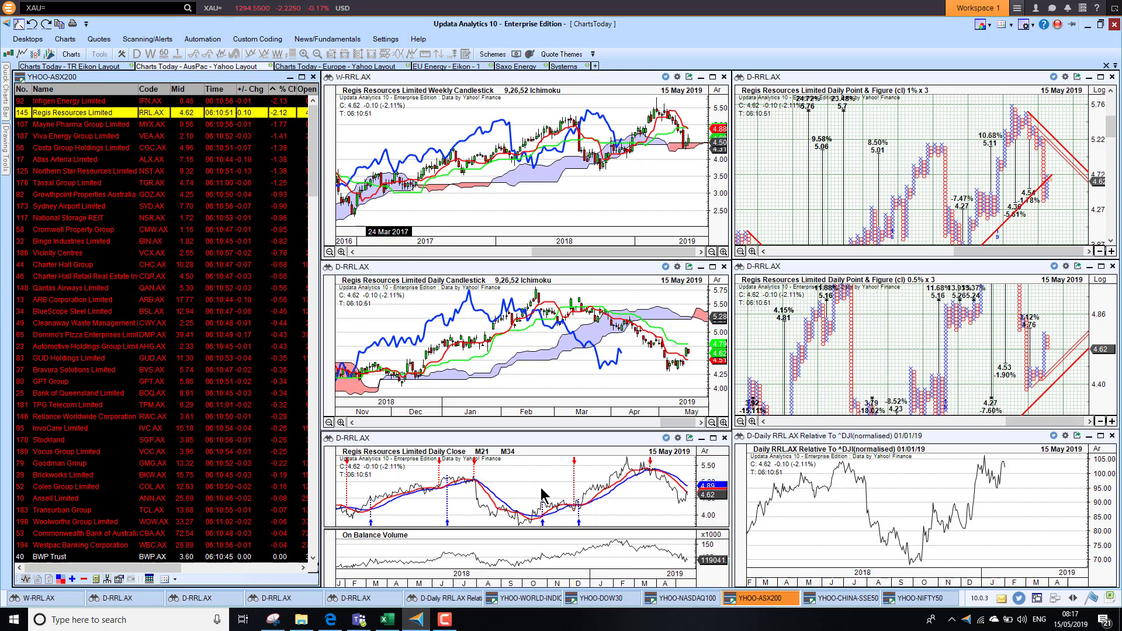
Sort the China SSE50 list by % change, losers first, and chart Sanan Optoelectronics
left_click(851, 602)
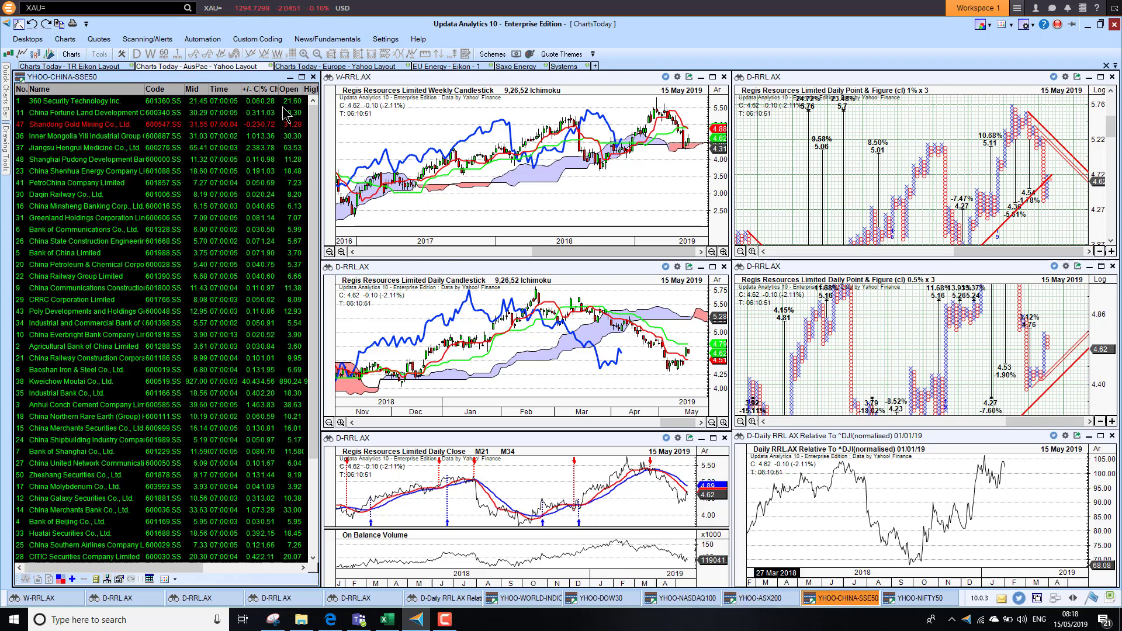
left_click(267, 92)
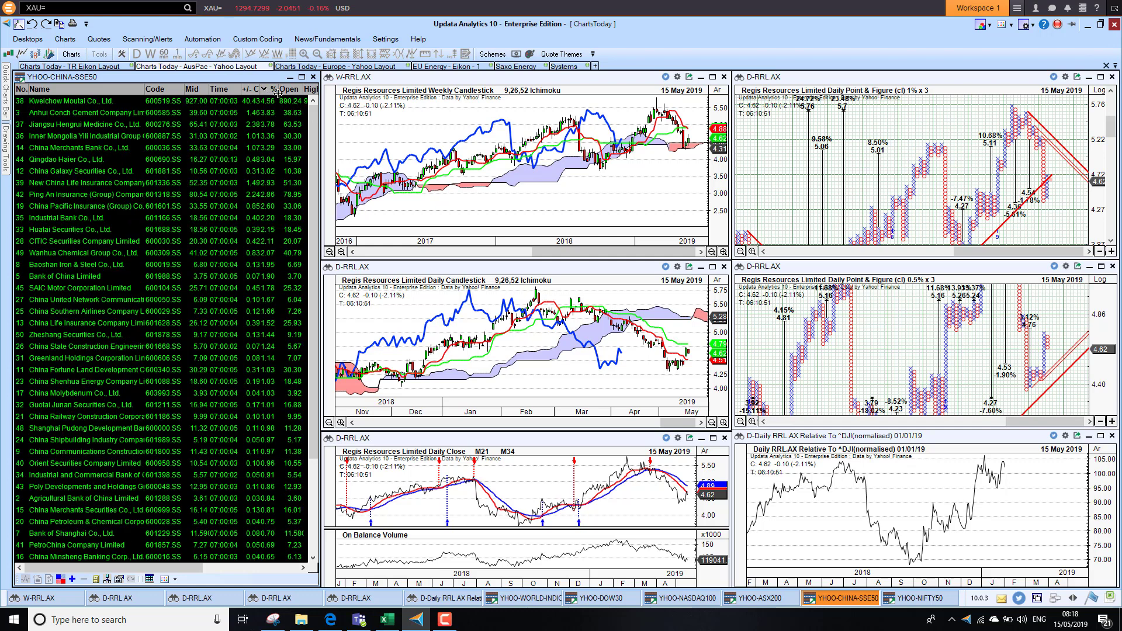
left_click(275, 91)
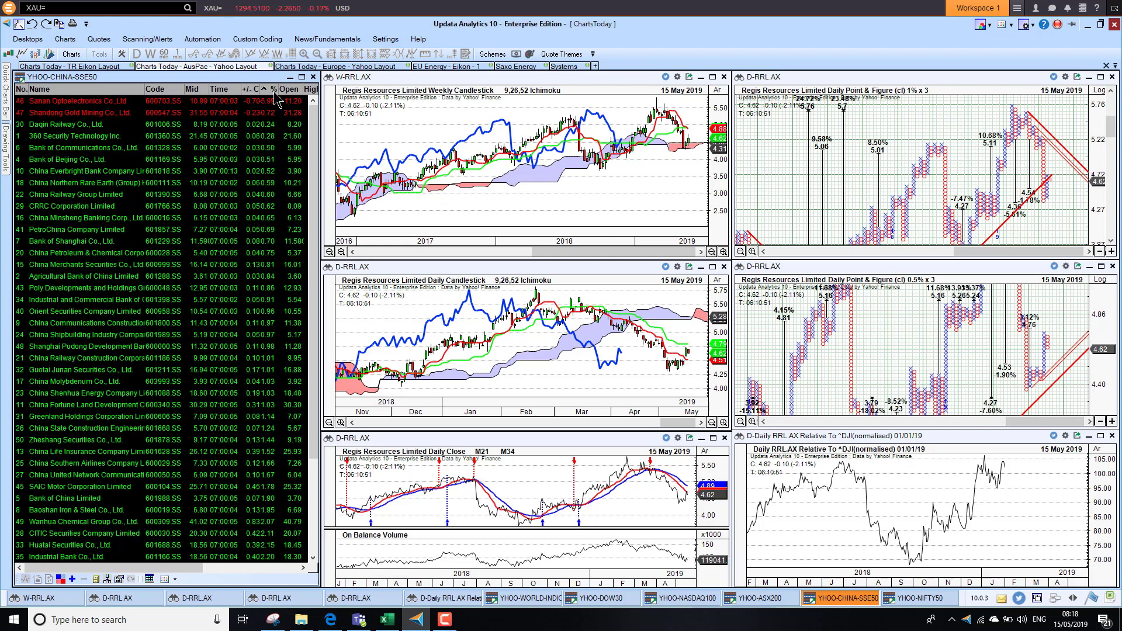
left_click(109, 103)
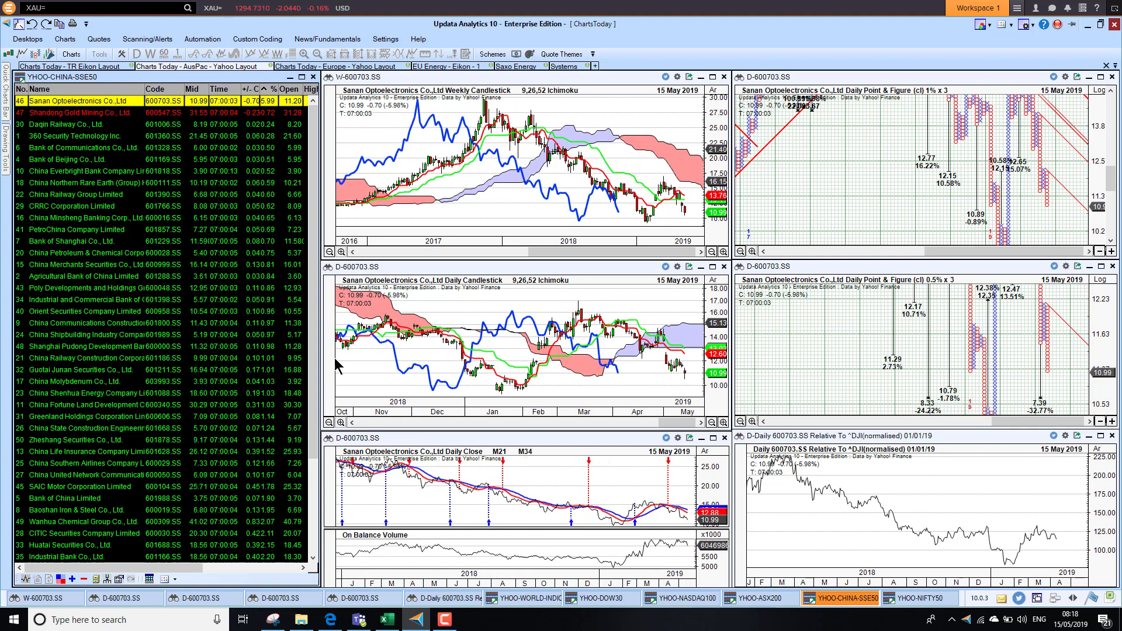
Sort the Nifty 50 list by % change and chart gainers Eicher Motors and Bajaj Finance
left_click(920, 598)
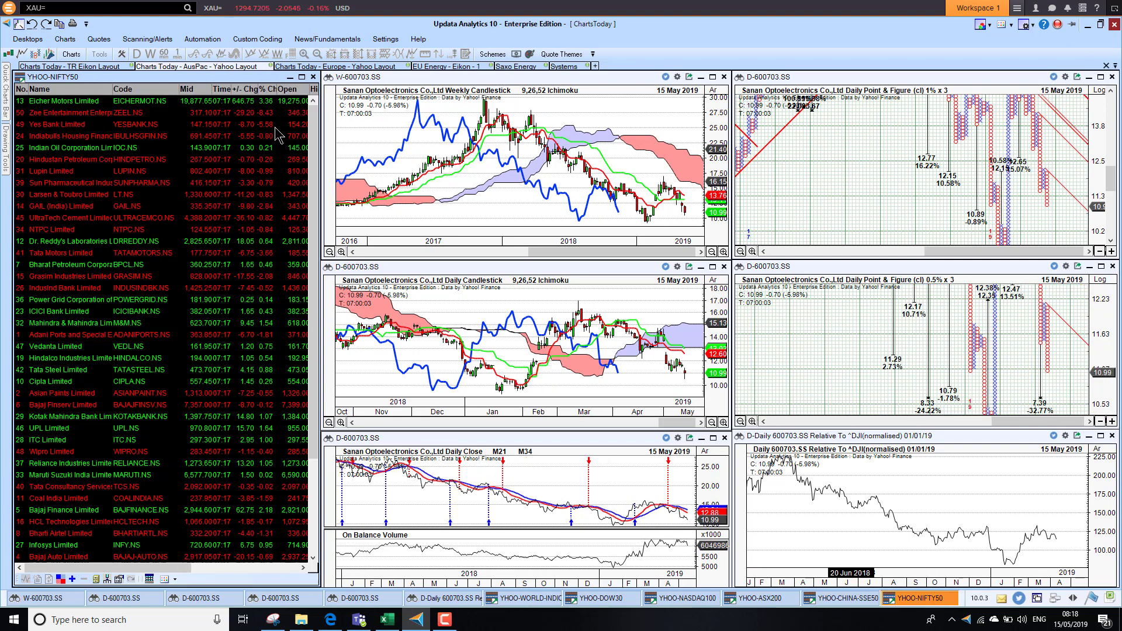
left_click(267, 89)
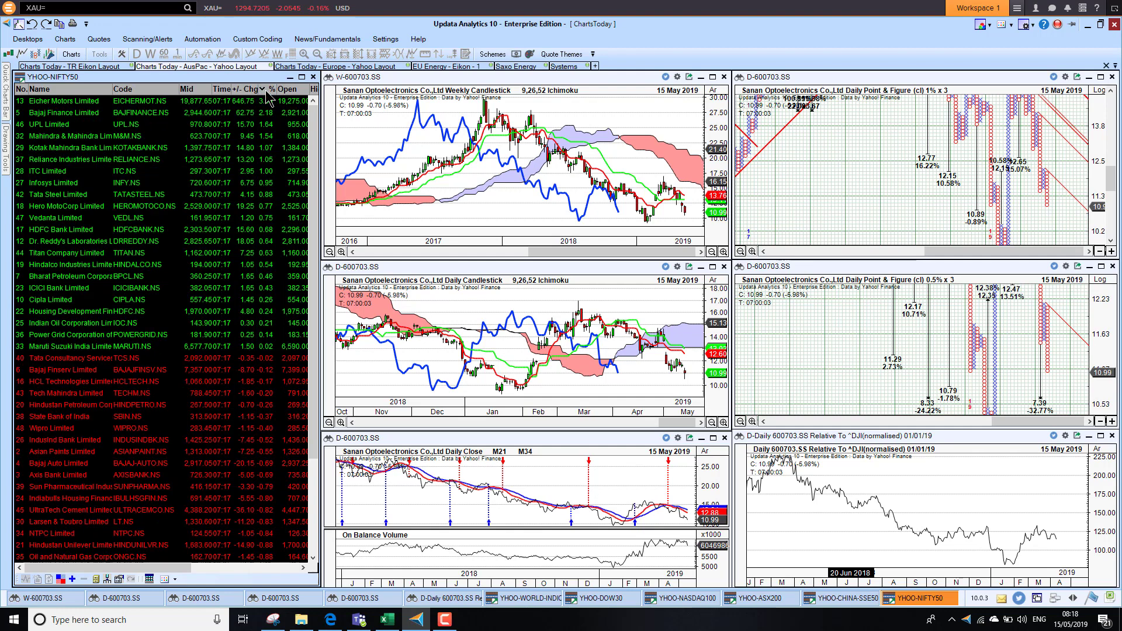
left_click(68, 103)
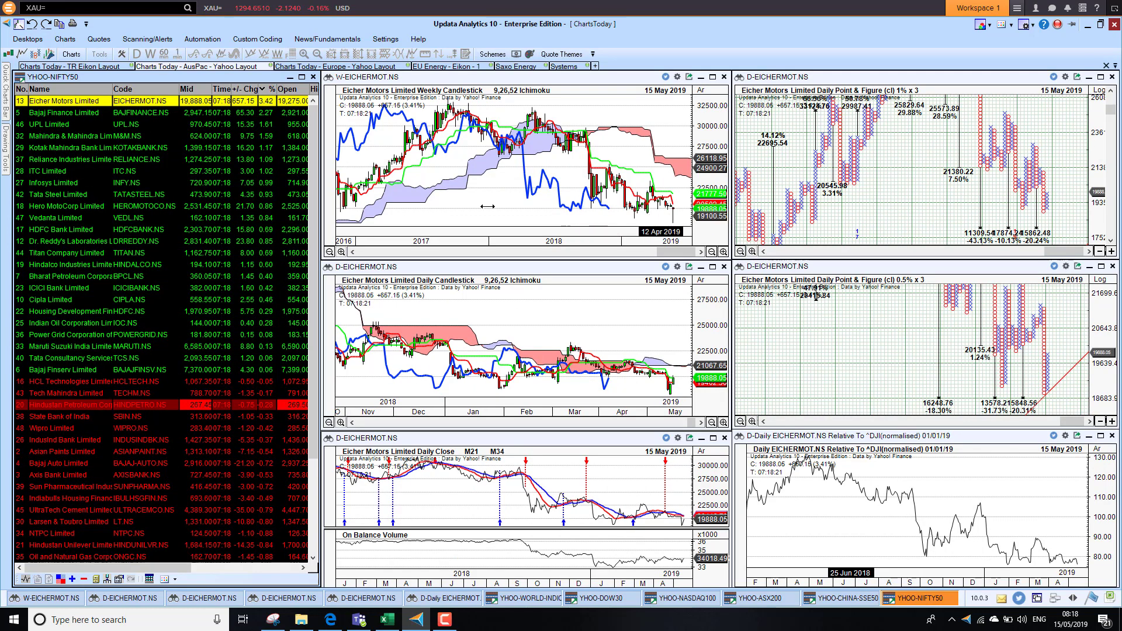
left_click(76, 117)
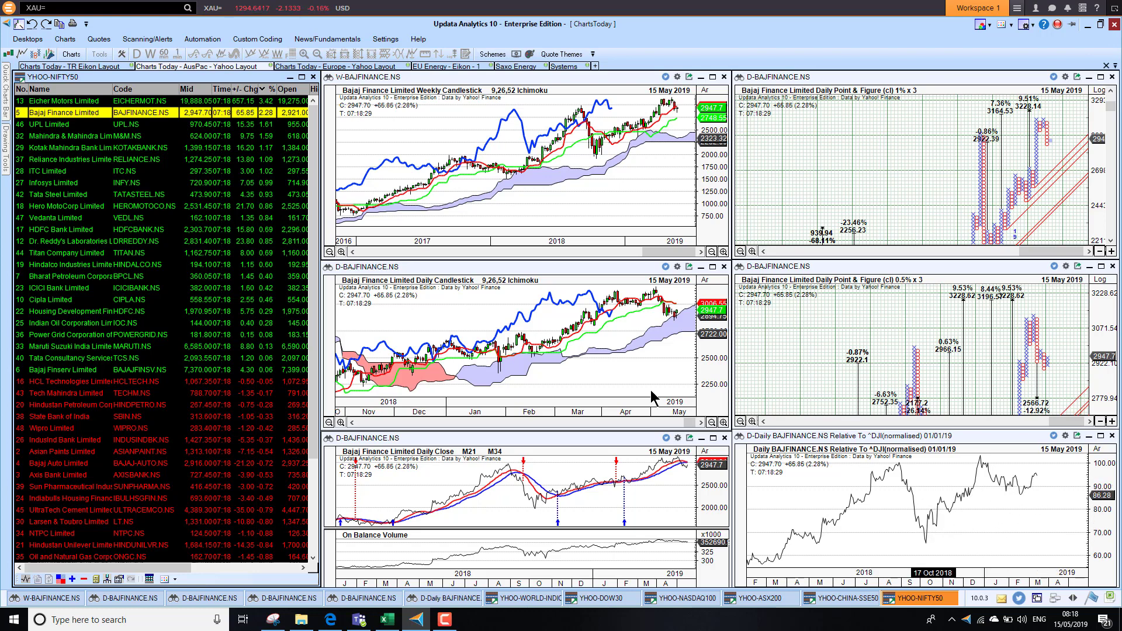
Chart Nifty 50 losers Zee Entertainment, Yes Bank and Tata Motors, then open the Europe Yahoo layout
left_click(267, 89)
left_click(54, 103)
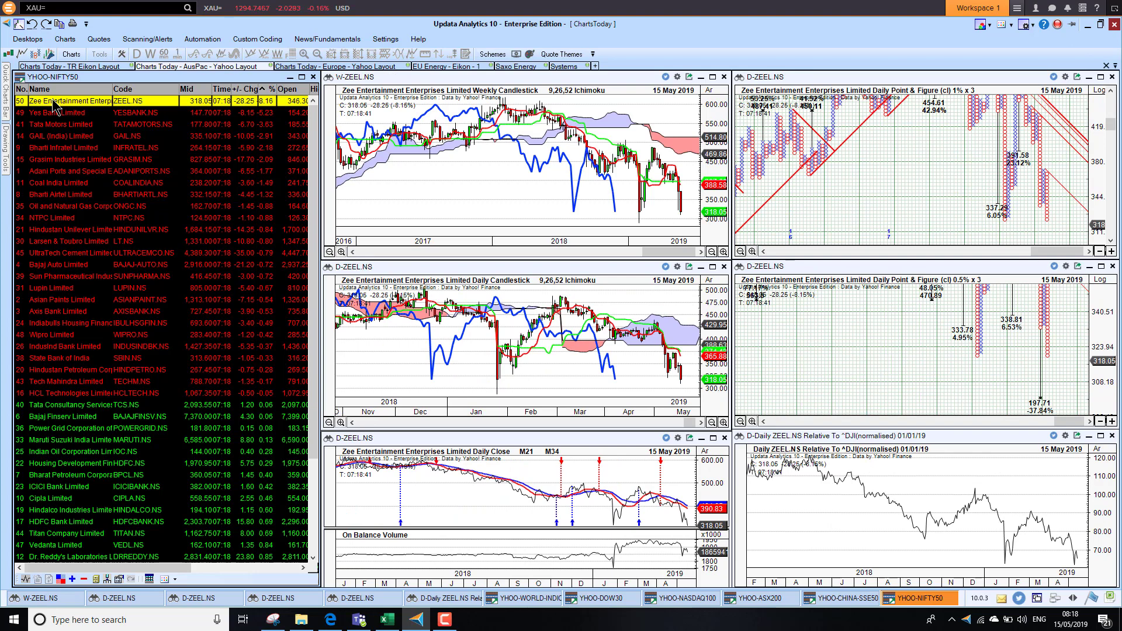
key("Down")
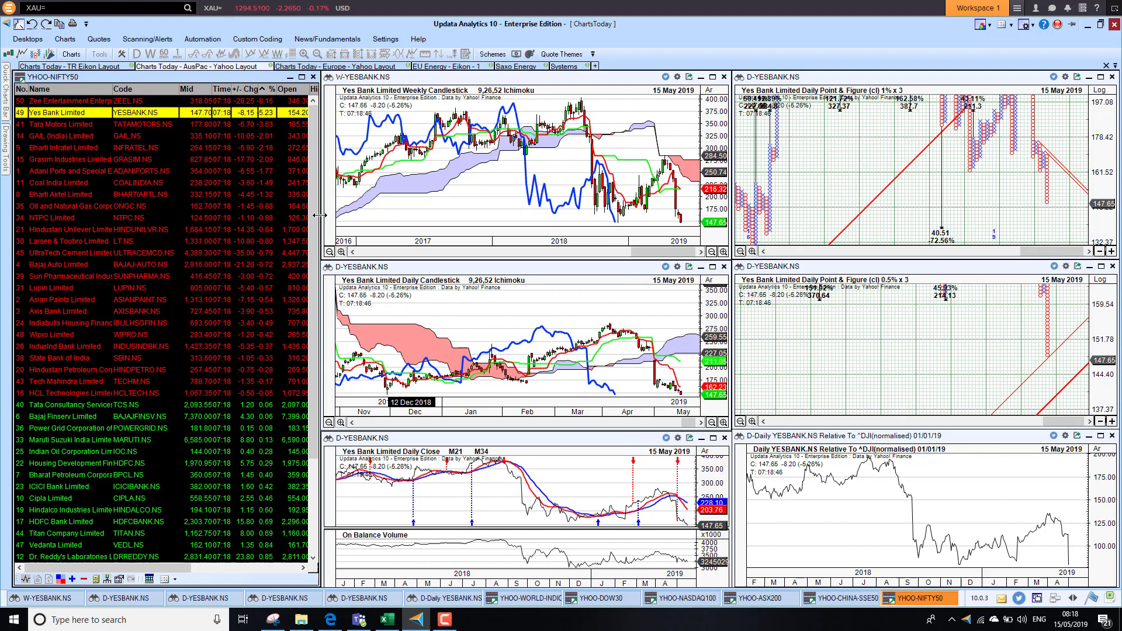
left_click(82, 125)
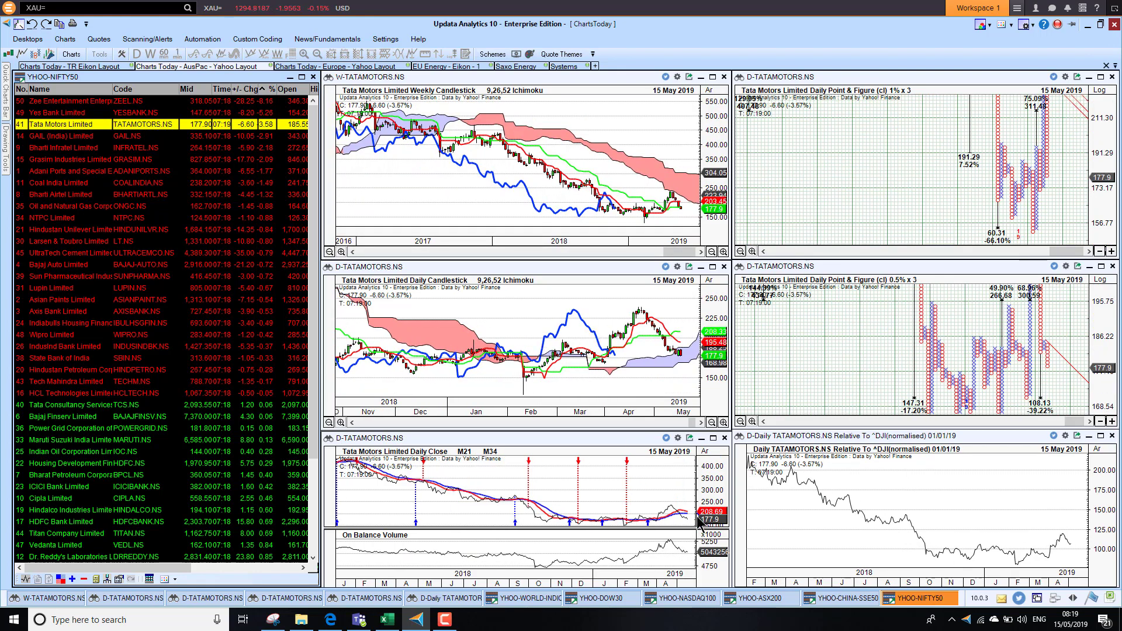
left_click(383, 67)
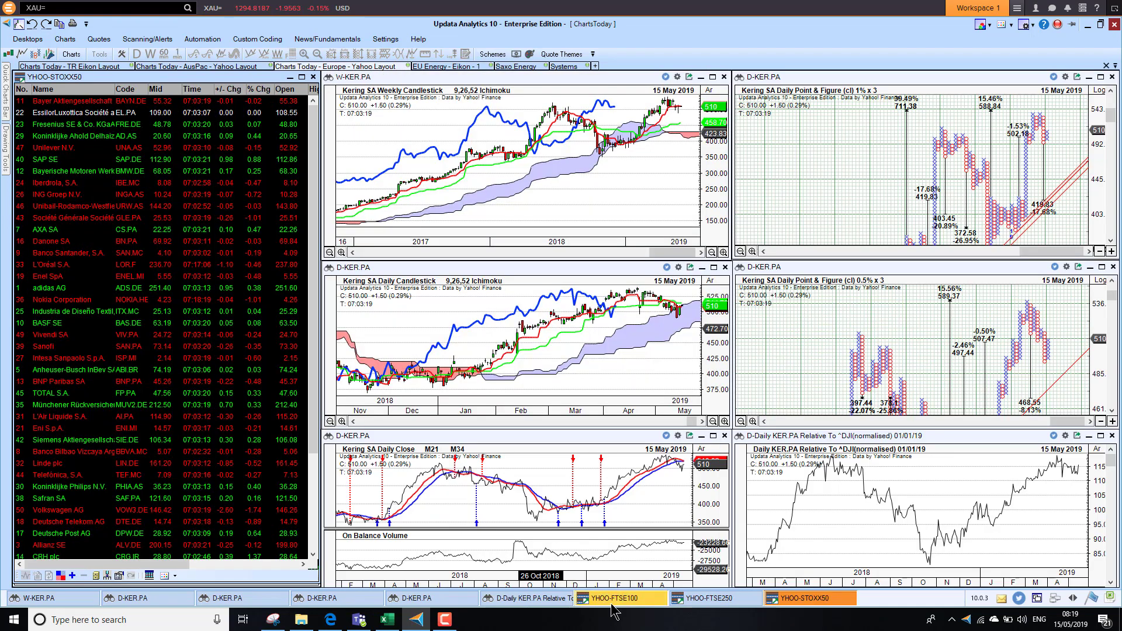
Sort the FTSE100 list by % change, gainers first, and chart TUI AG and GVC Holdings
left_click(617, 598)
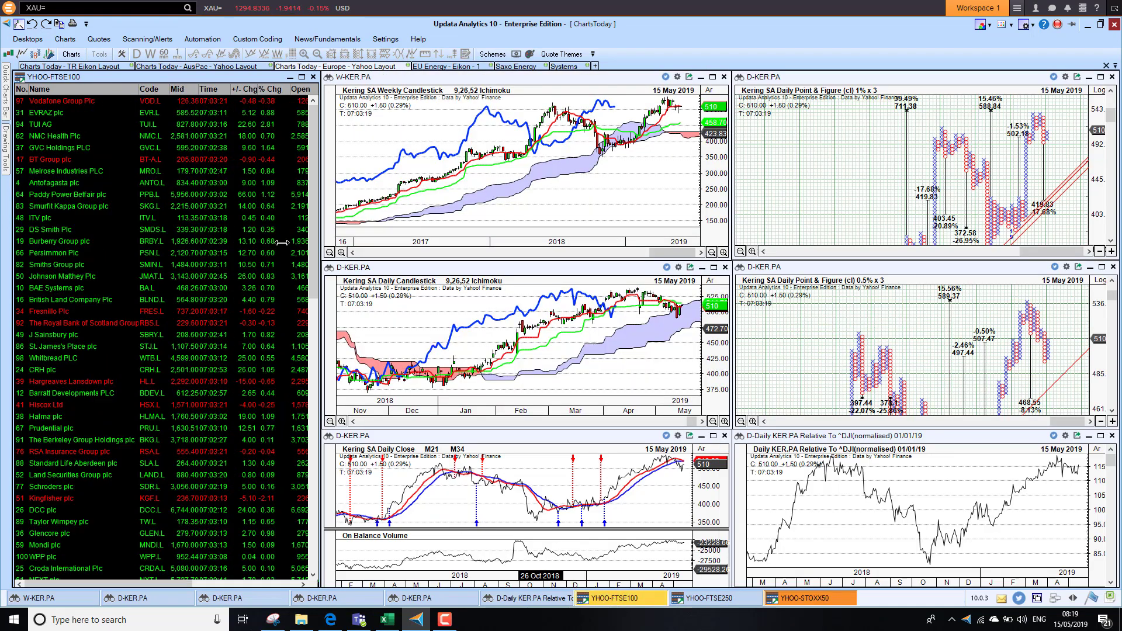
left_click(270, 90)
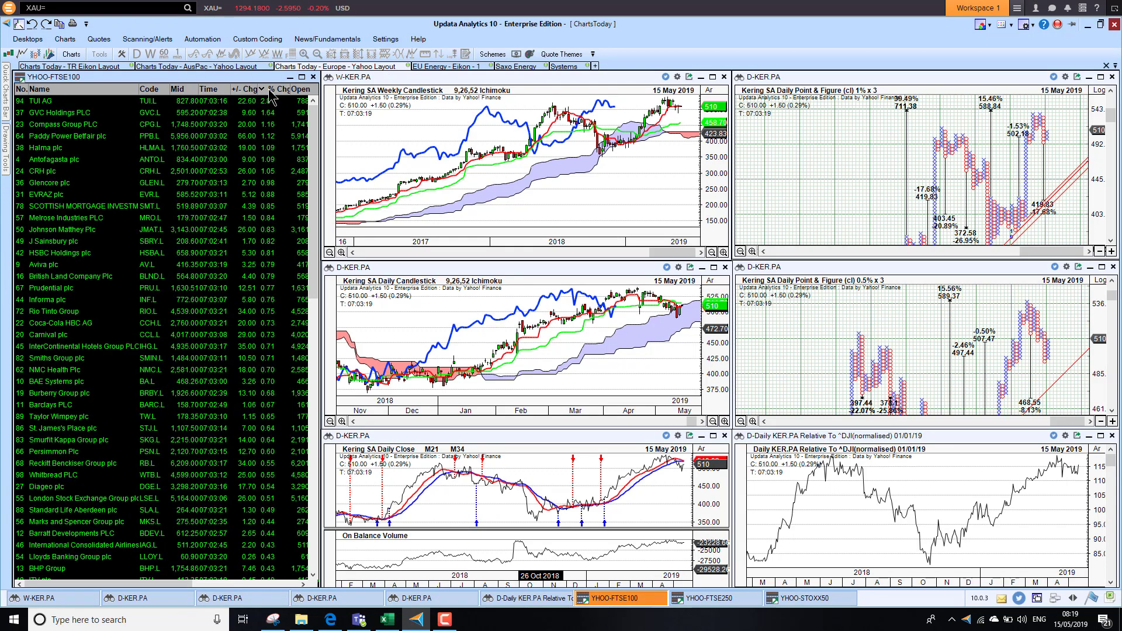
left_click(47, 103)
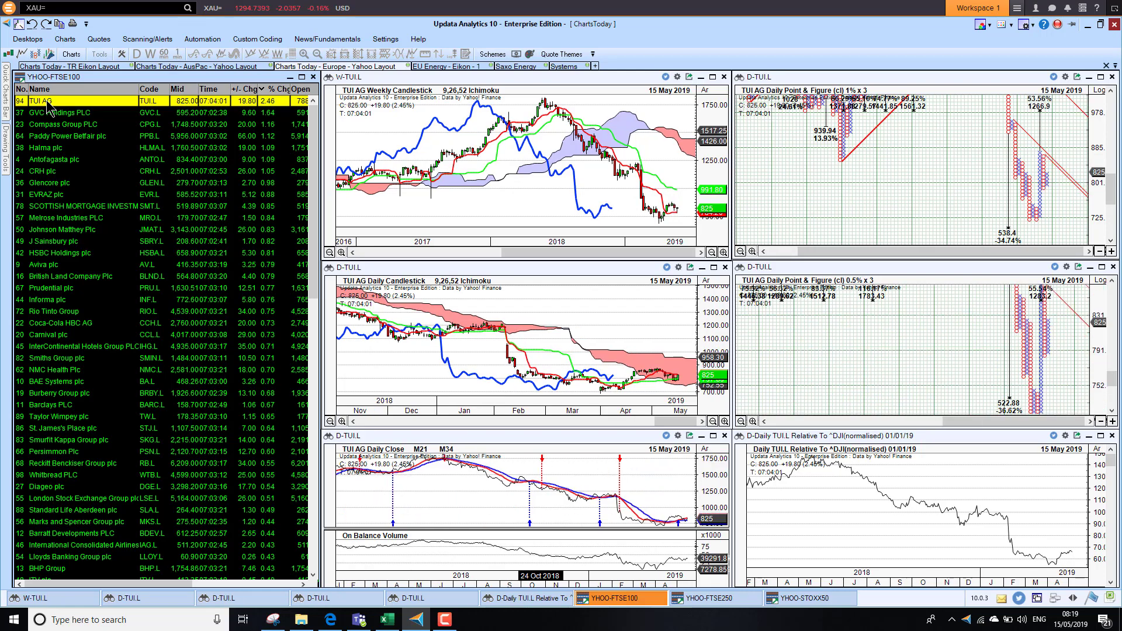
key("Down")
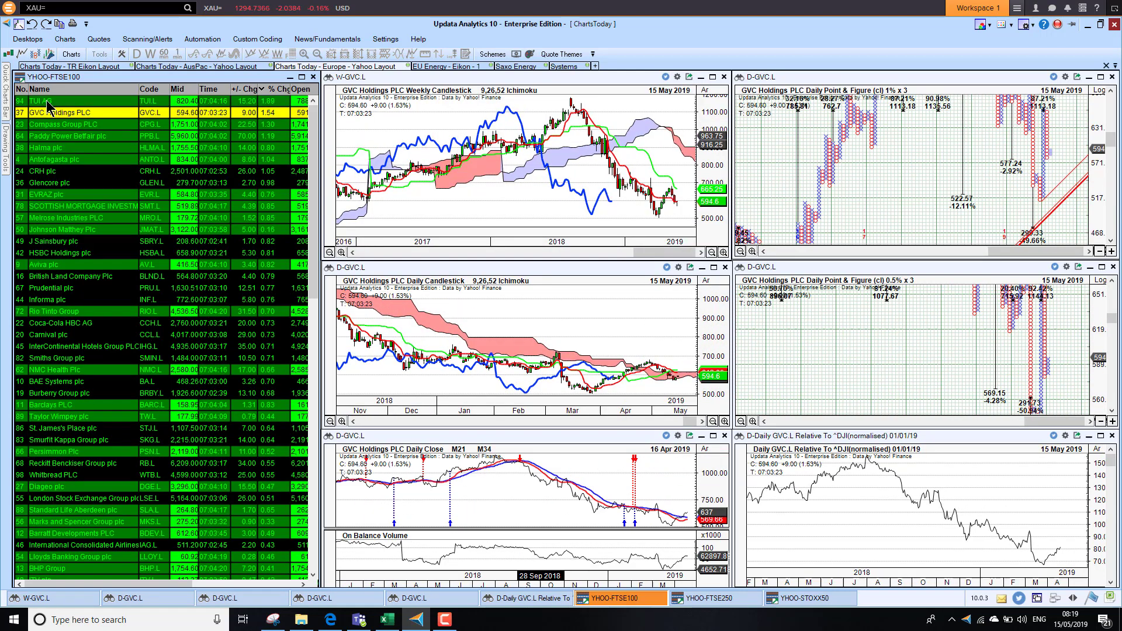
Reverse the FTSE100 sort and chart losers Kingfisher, National Grid and Pearson plc
left_click(279, 89)
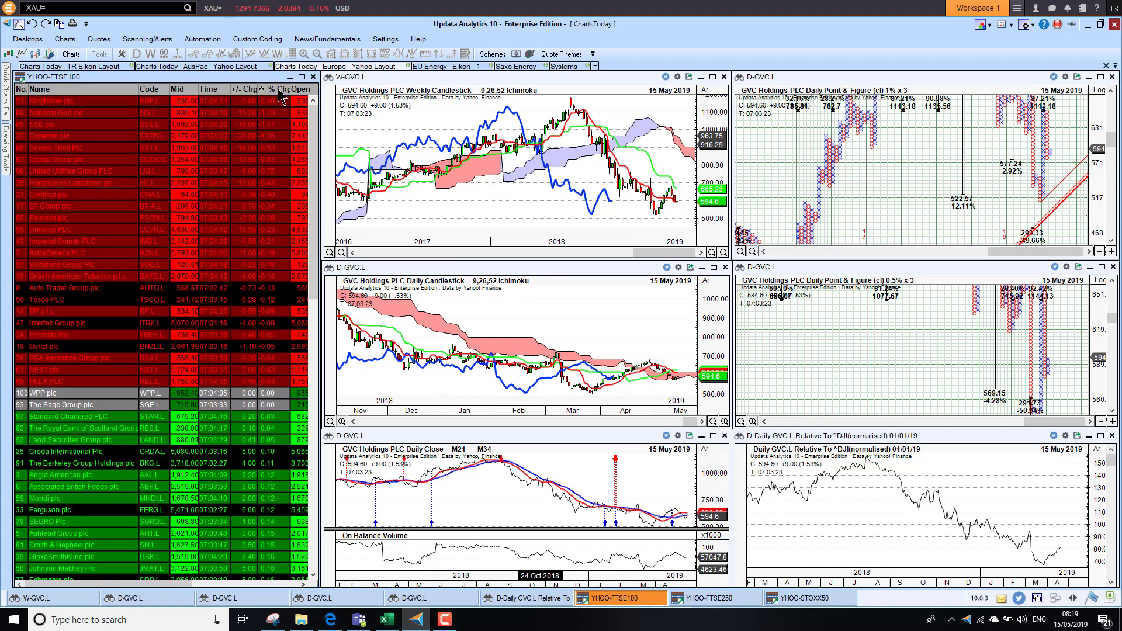
left_click(53, 101)
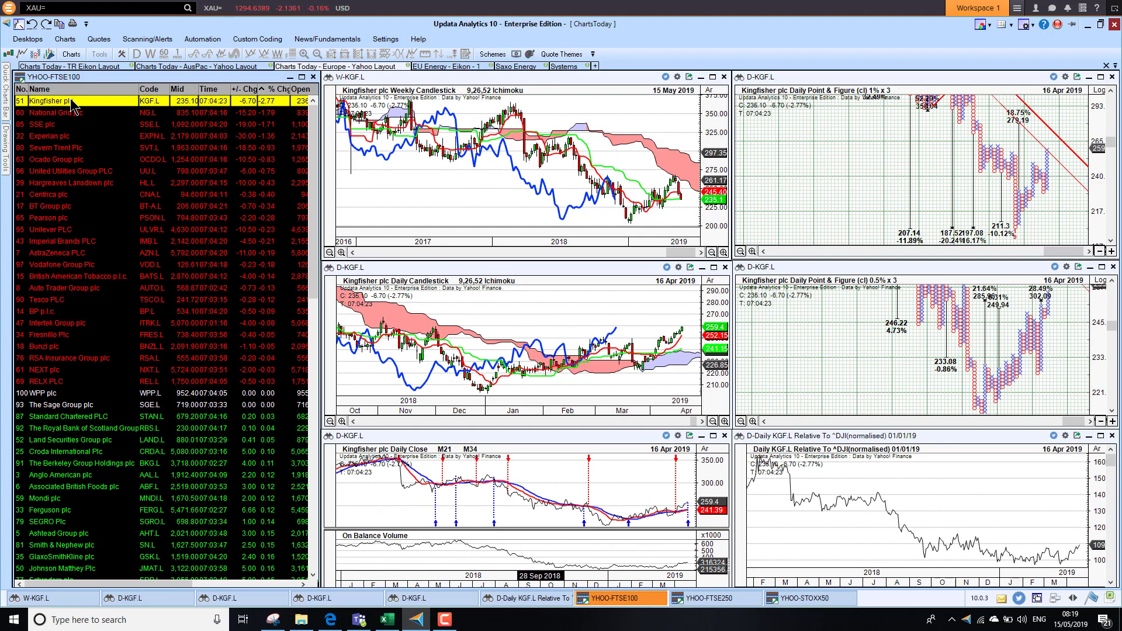
key("Down")
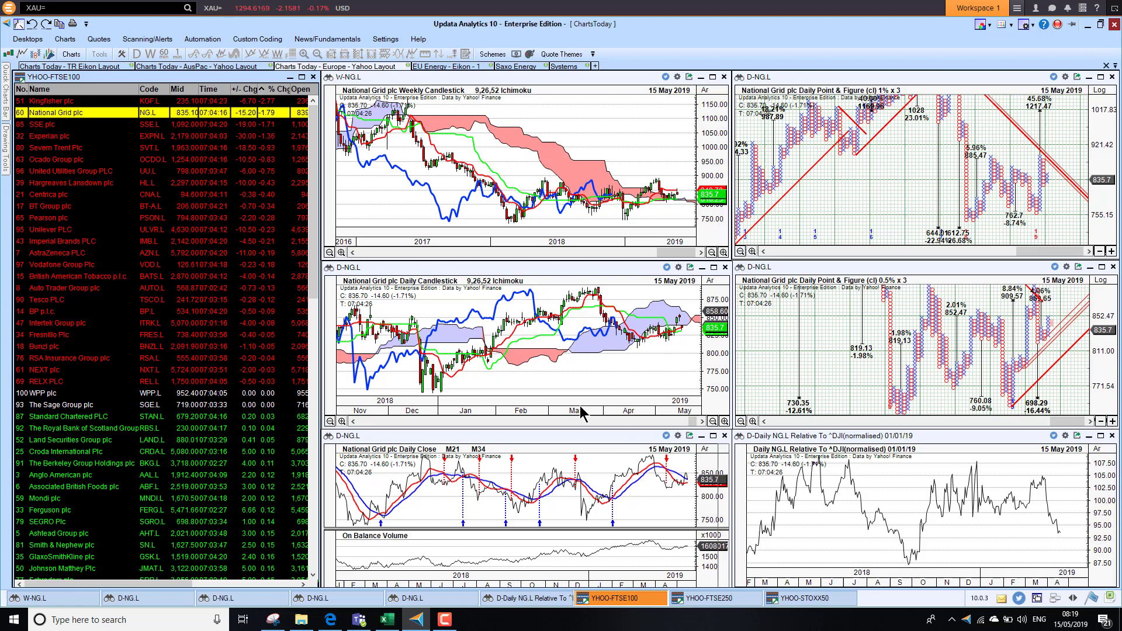
left_click(43, 221)
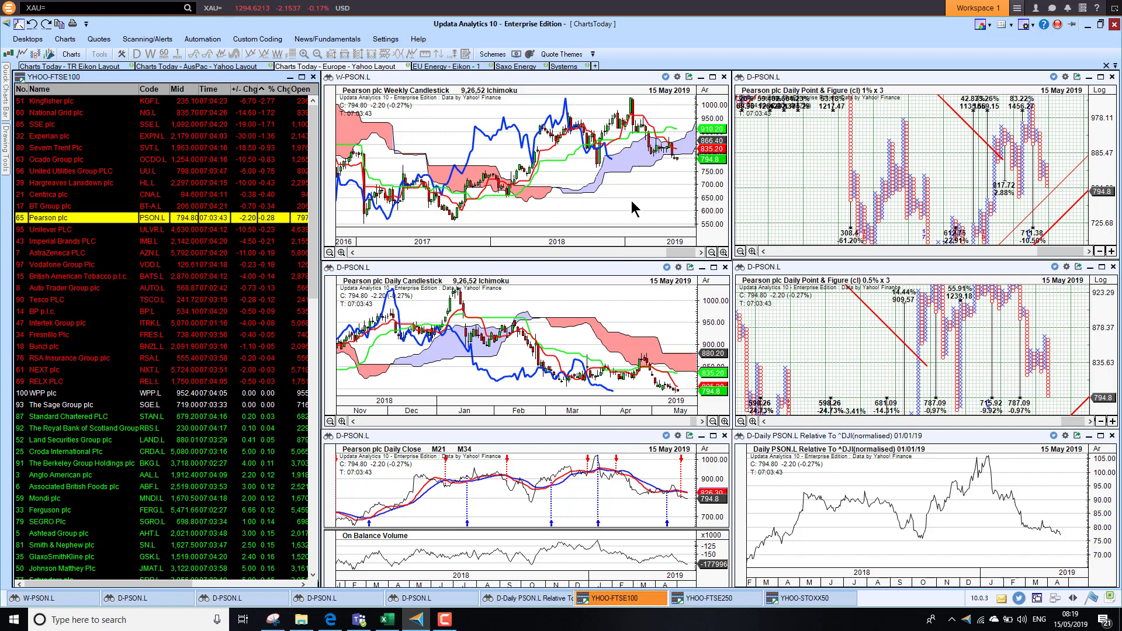
left_click(725, 599)
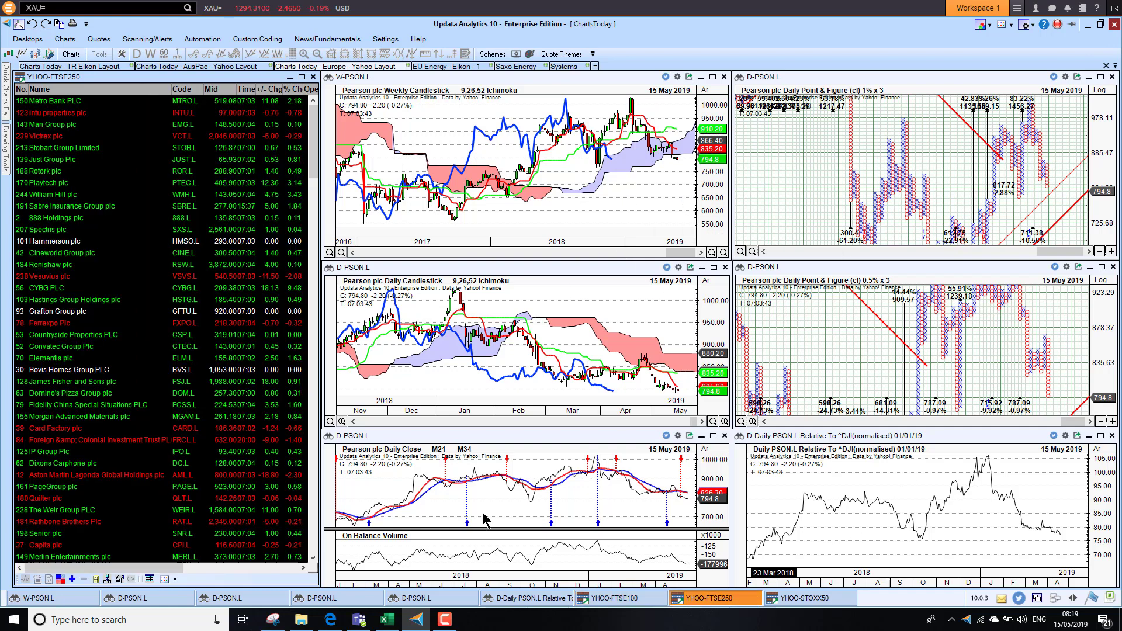
Rank FTSE250 by % change both ways, charting CYBG, Amigo, Aston Martin and finally Sports Direct
left_click(290, 91)
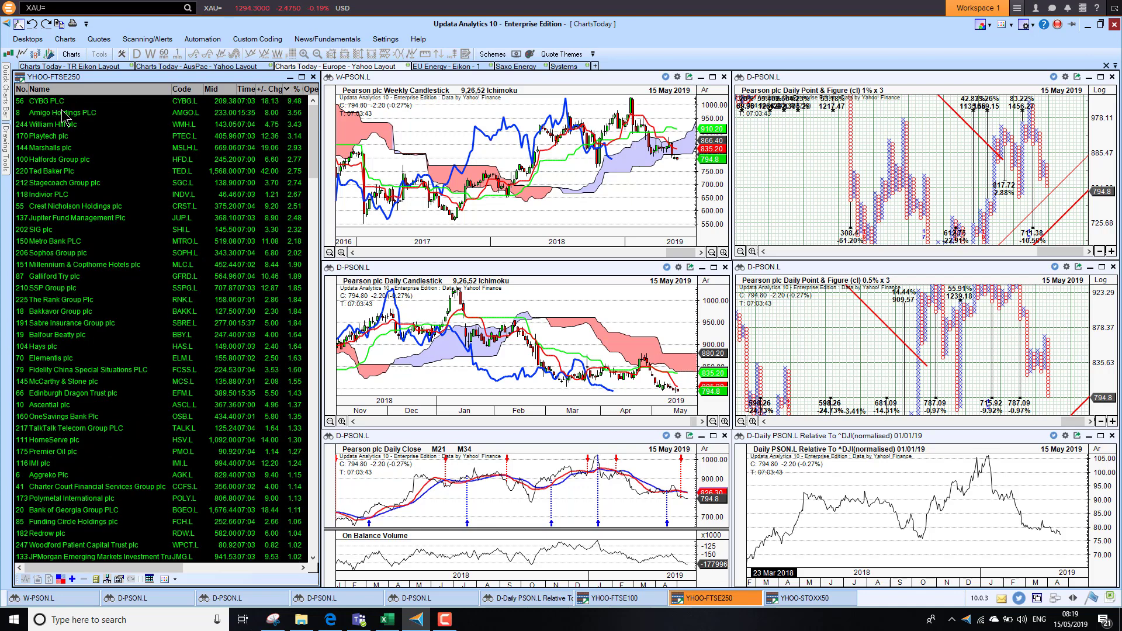
left_click(54, 104)
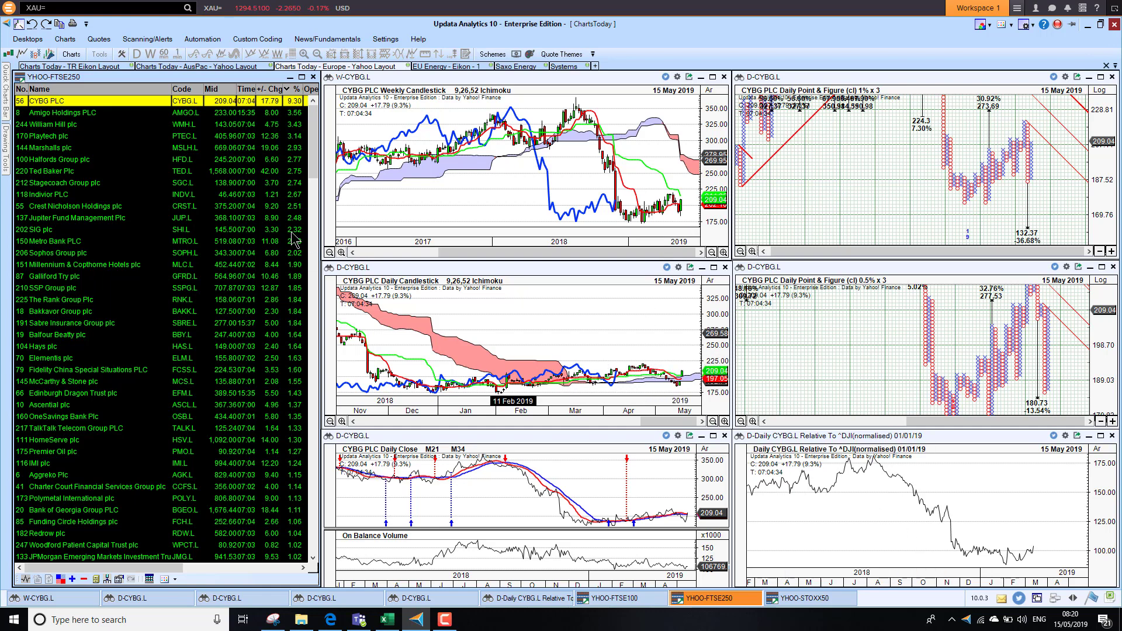
left_click(58, 117)
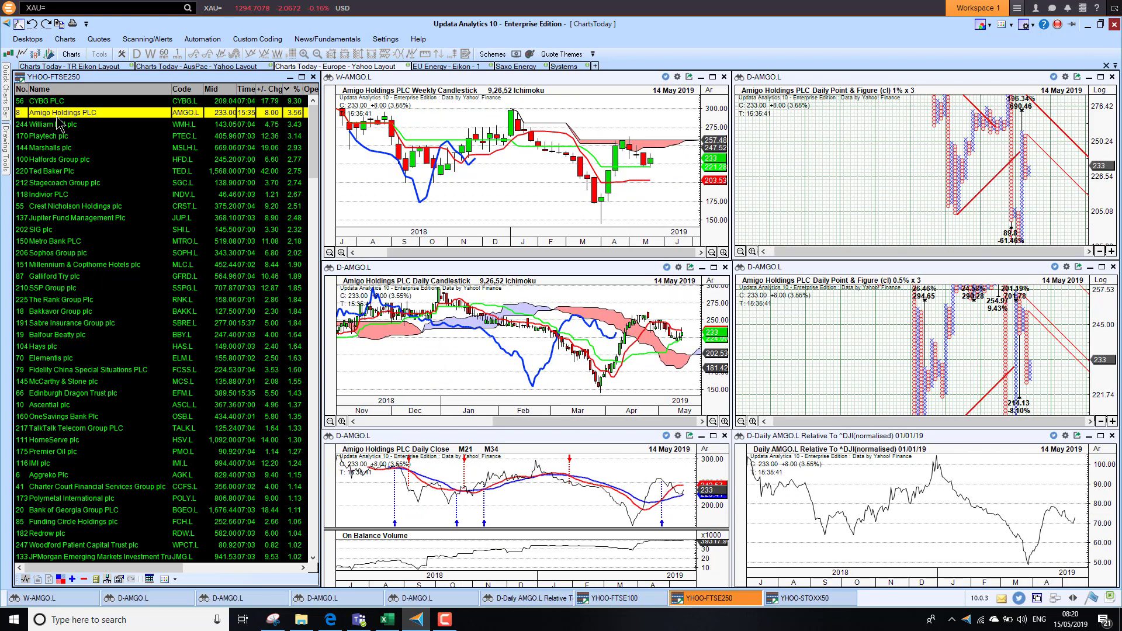
left_click(292, 89)
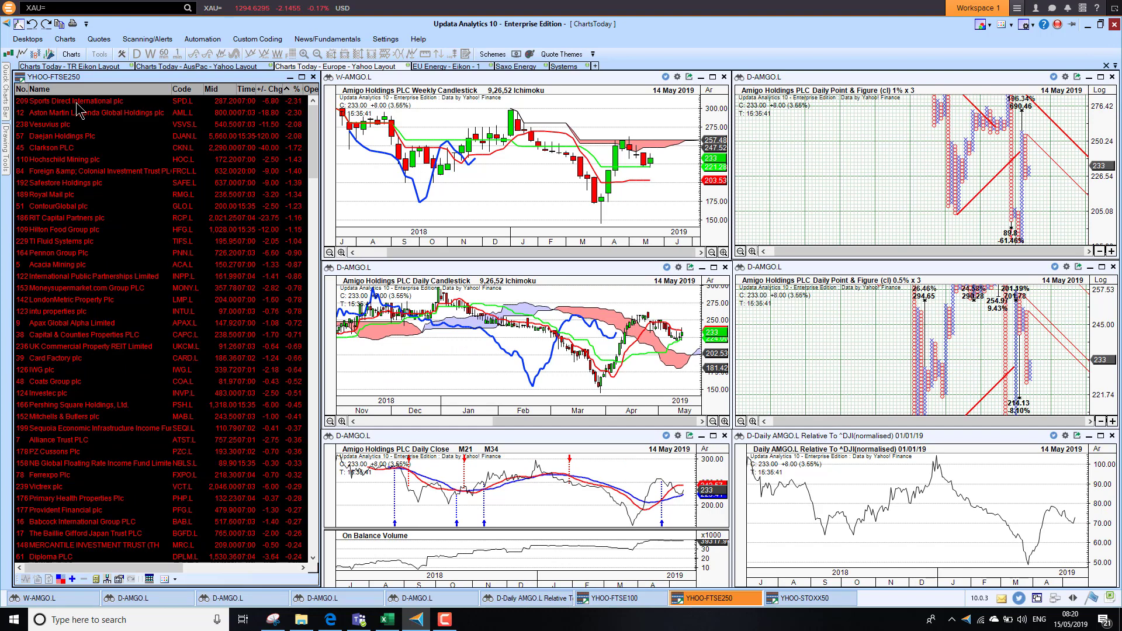
left_click(76, 102)
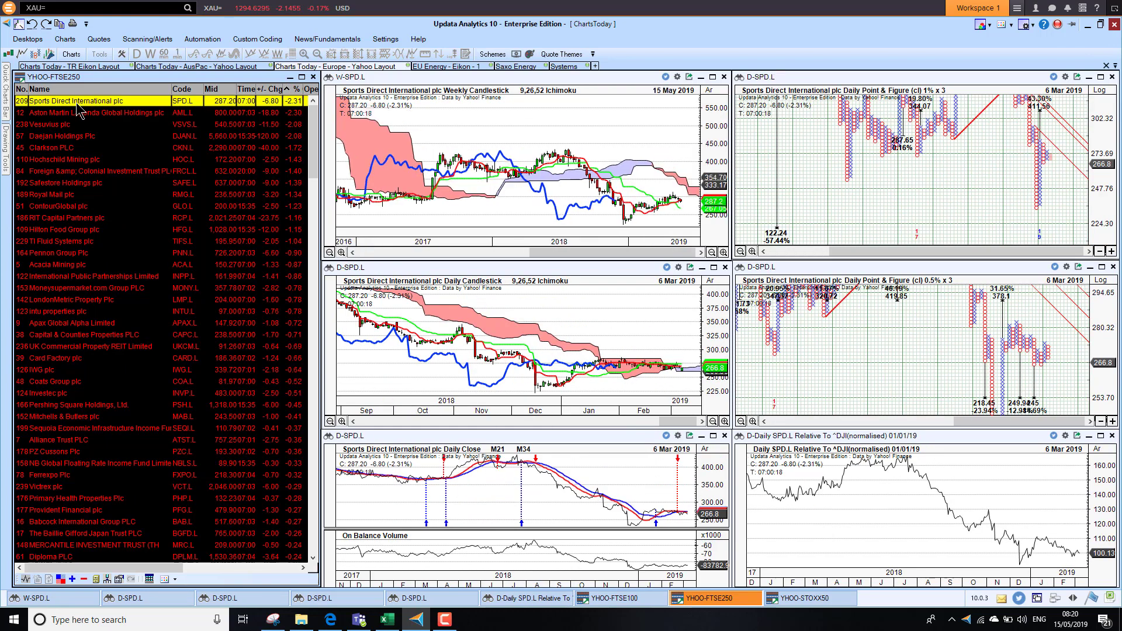
key("Down")
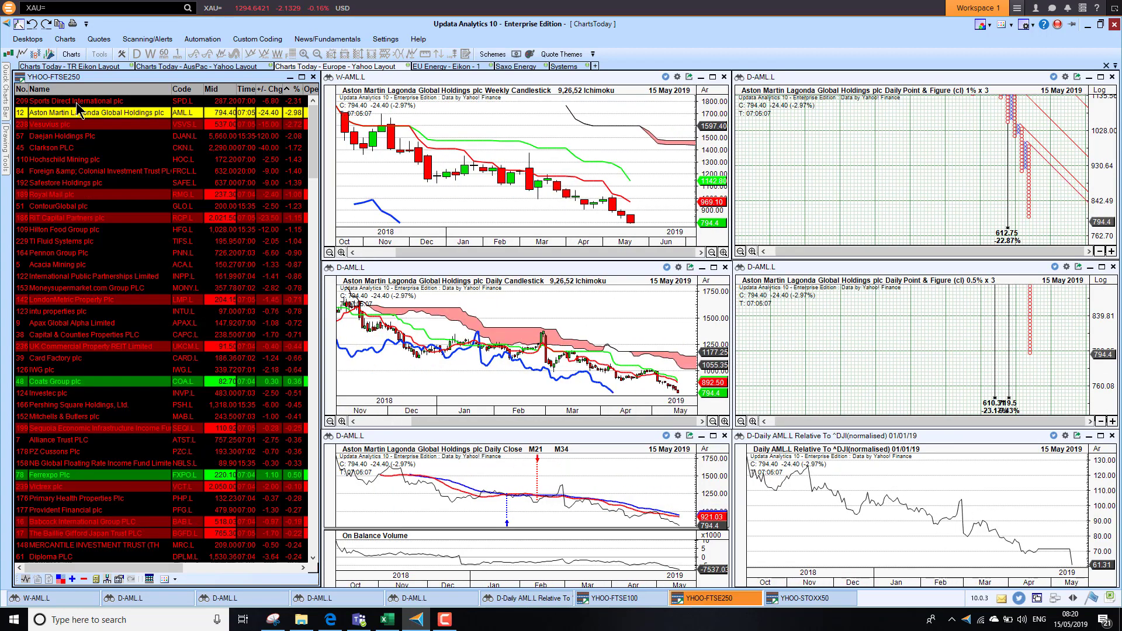
left_click(81, 101)
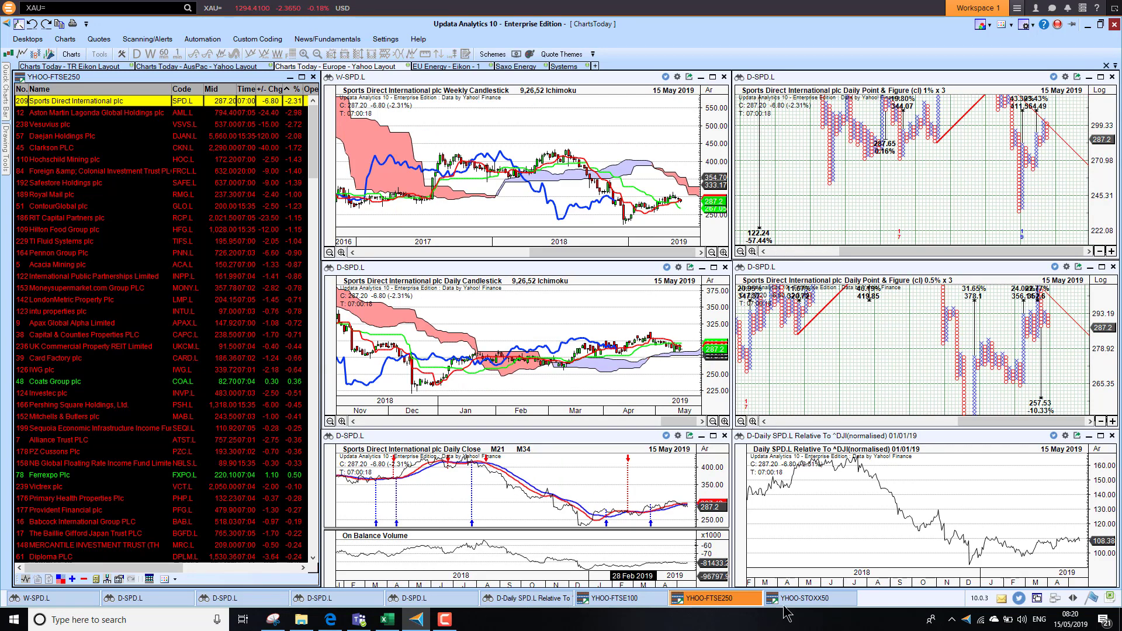
left_click(810, 599)
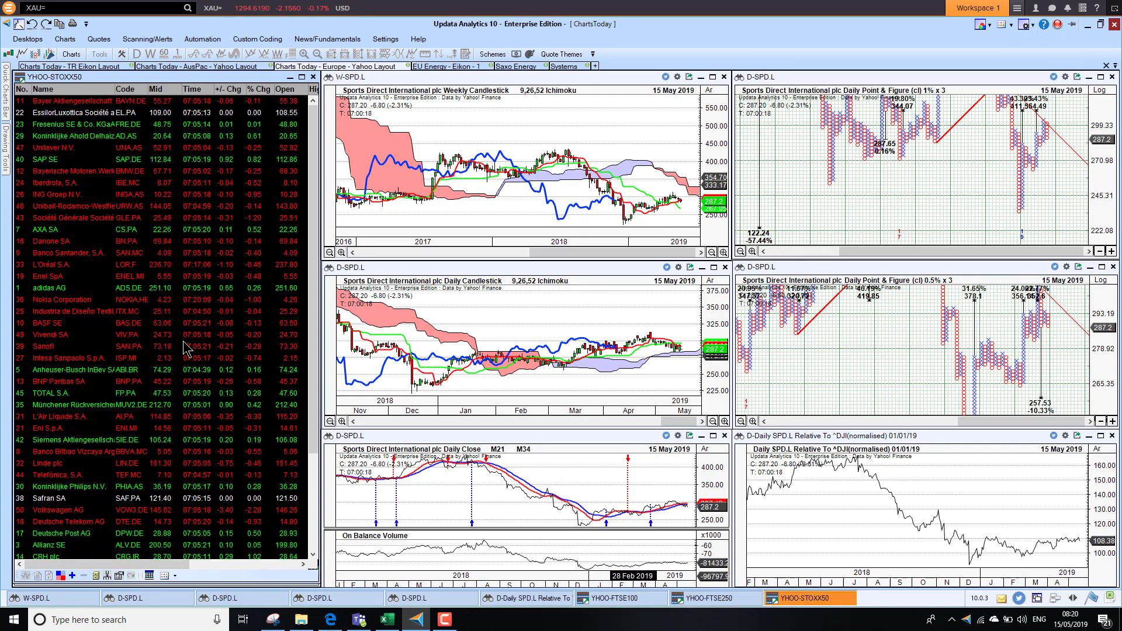
Sort the STOXX50 list by % Chg, gainers first, and chart CRH plc and SAP SE
left_click(263, 91)
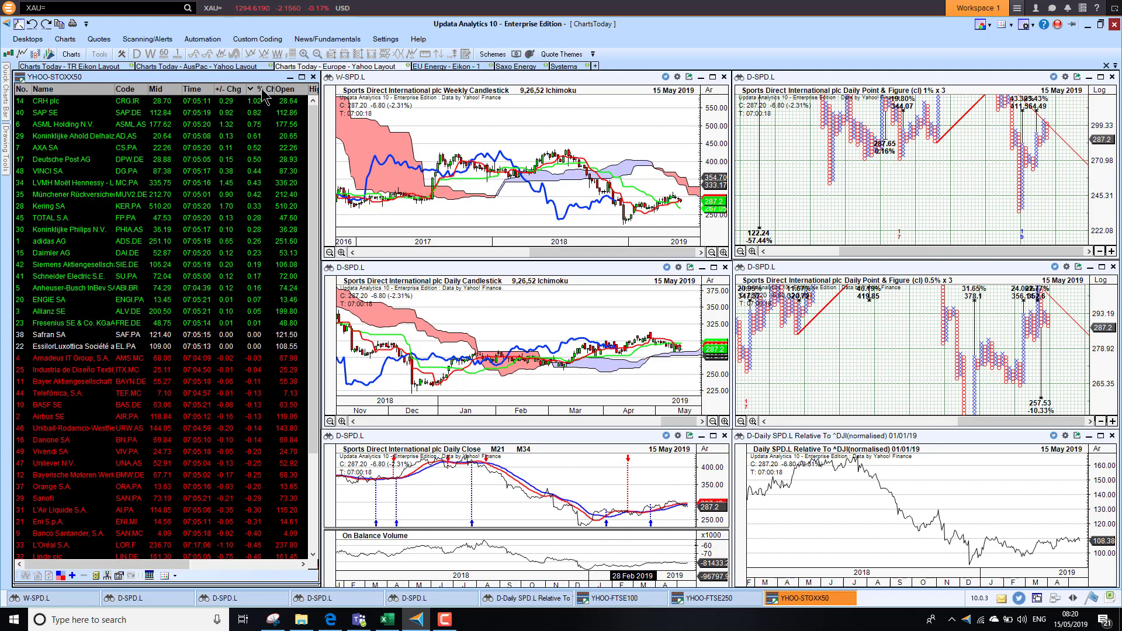
left_click(50, 104)
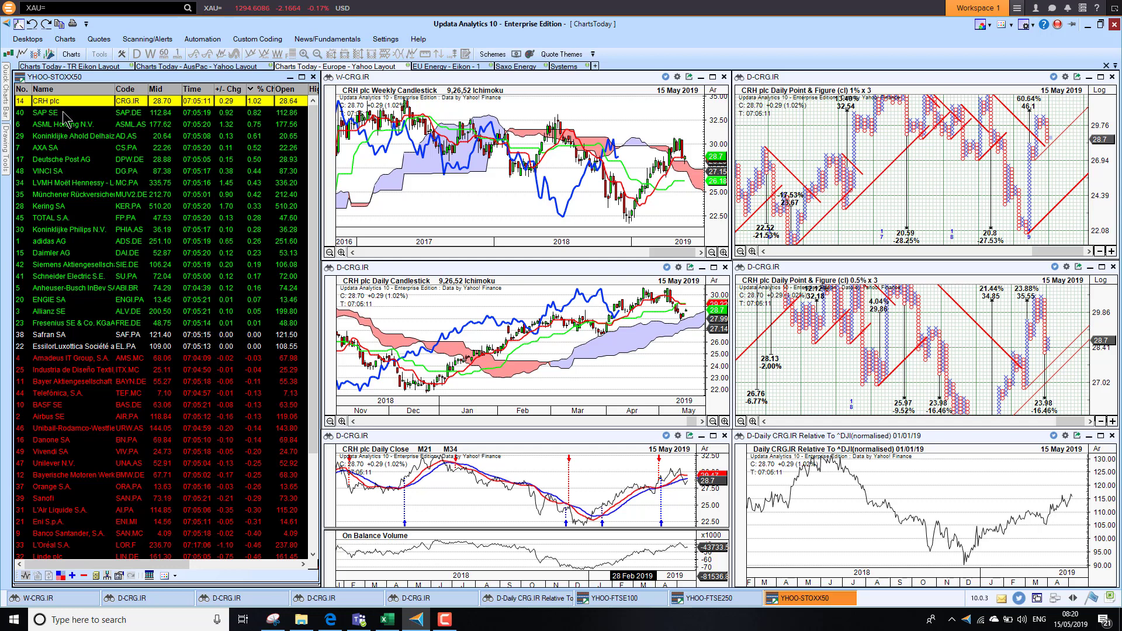
left_click(65, 119)
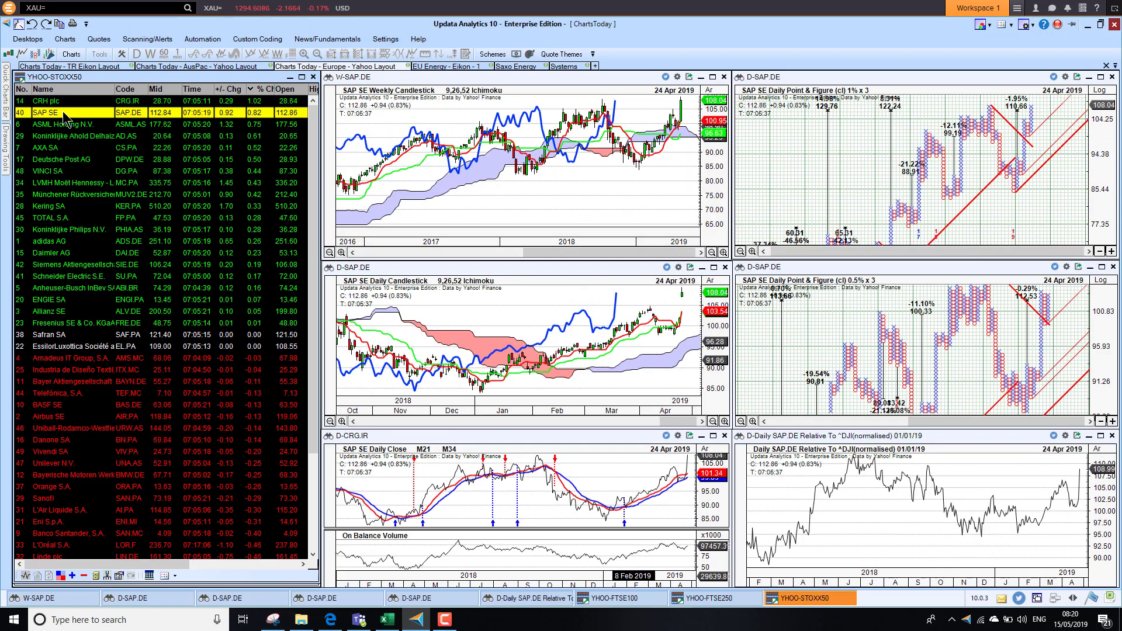
Reverse the % Chg ranking and chart Volkswagen AG, checking Société Générale along the way
left_click(266, 89)
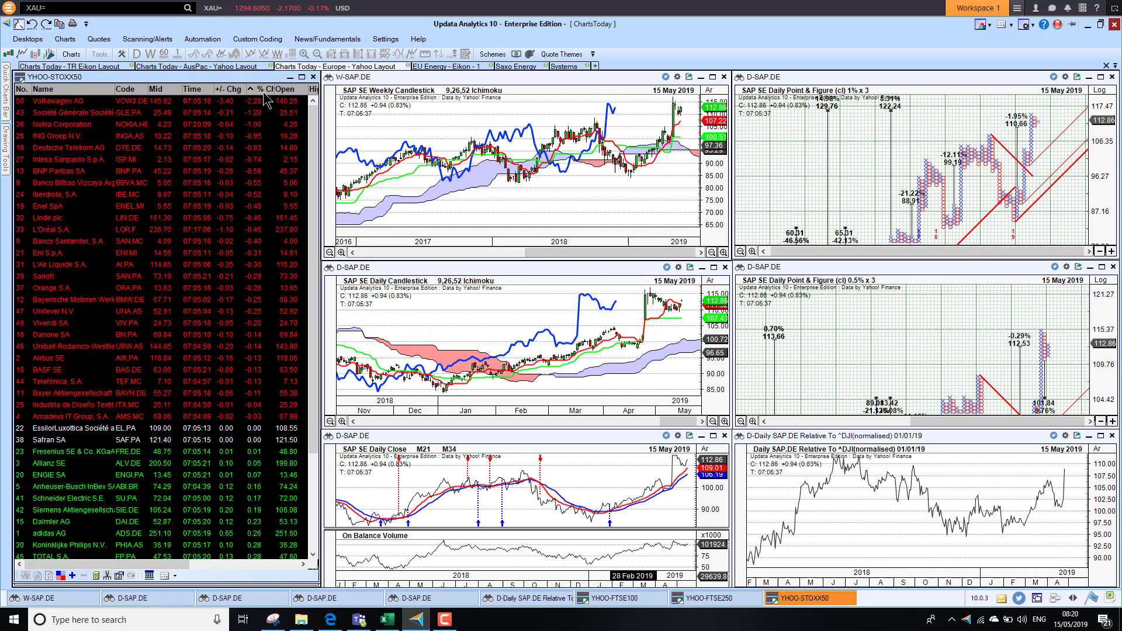
left_click(57, 103)
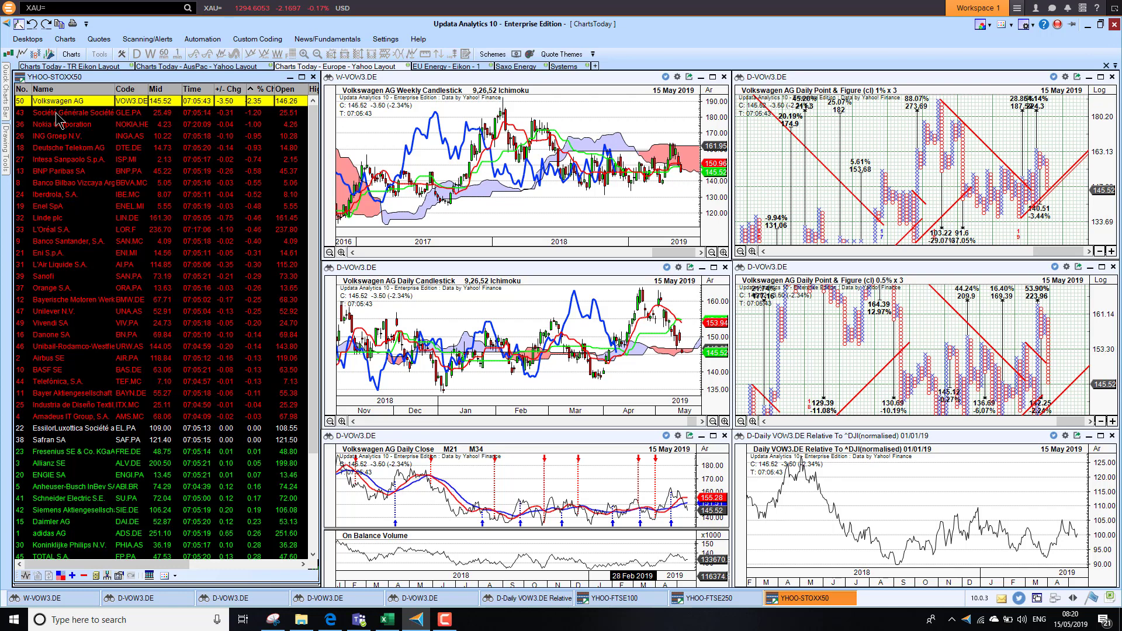
left_click(57, 115)
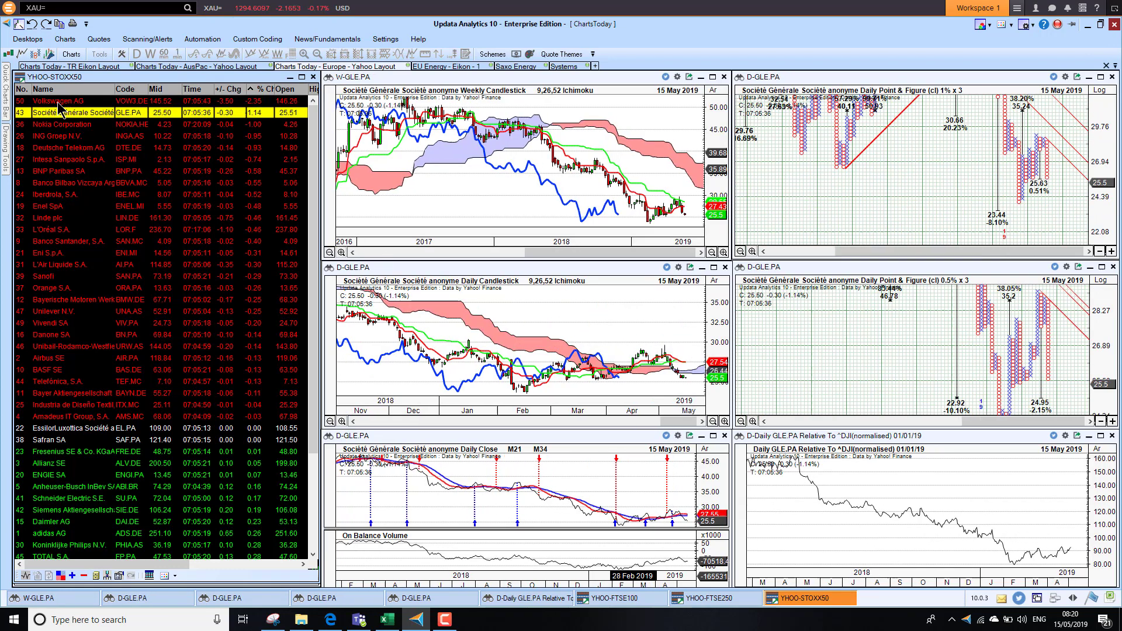
left_click(59, 103)
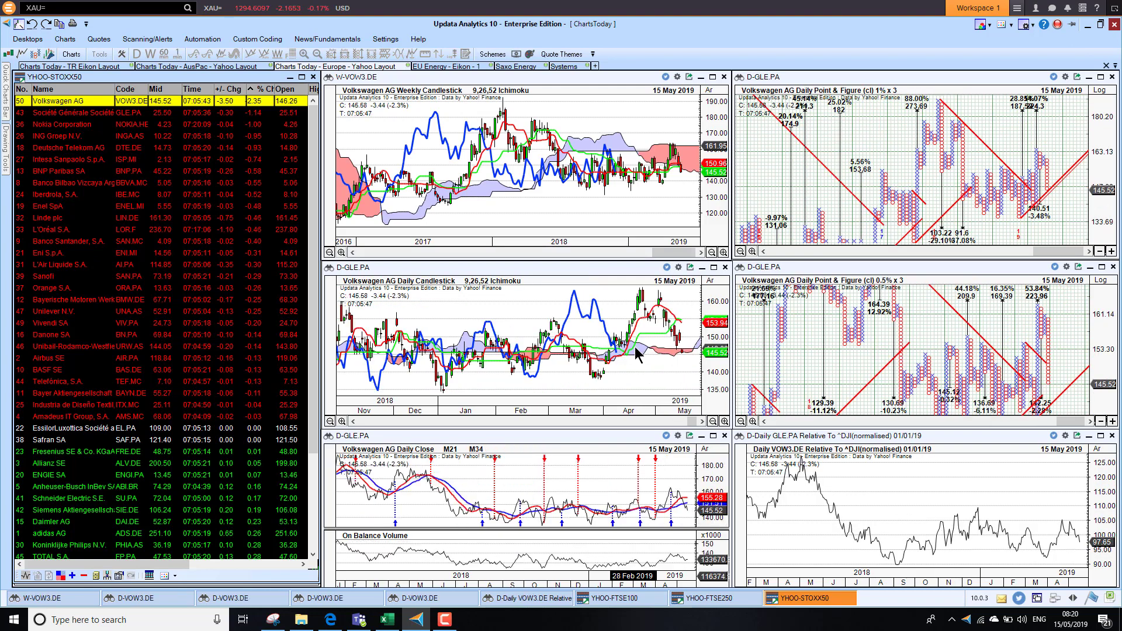